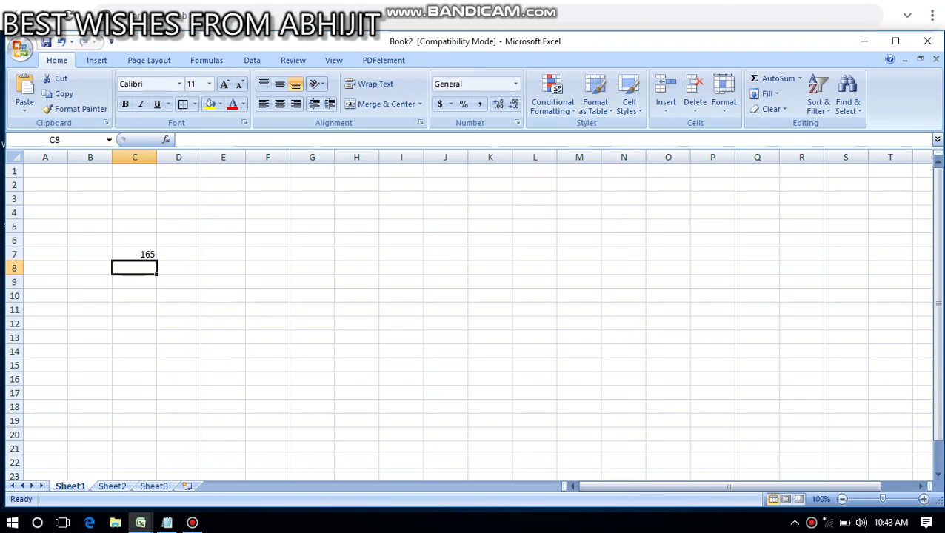
Step: Switch to the 2807X Notepad file and review its list of spreadsheet lesson topics
left_click(166, 523)
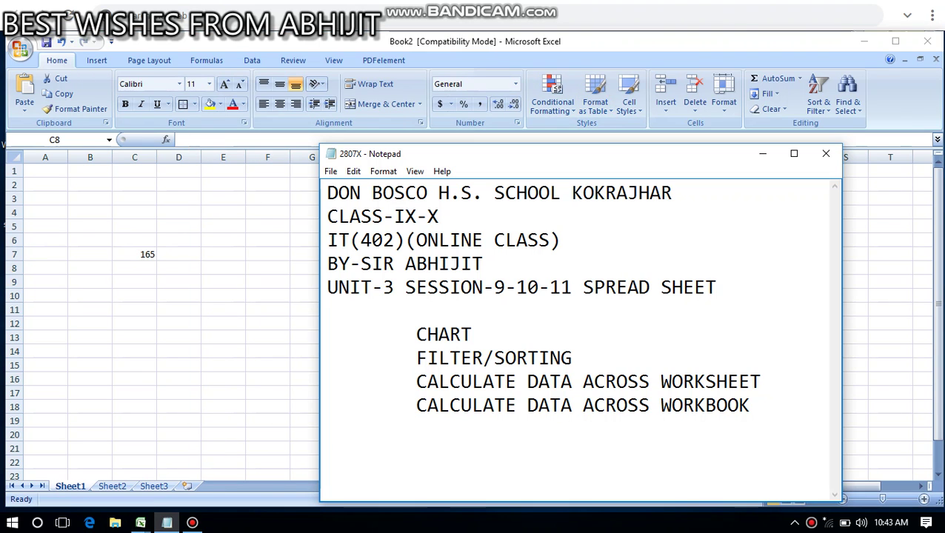
left_click_drag(490, 156, 411, 78)
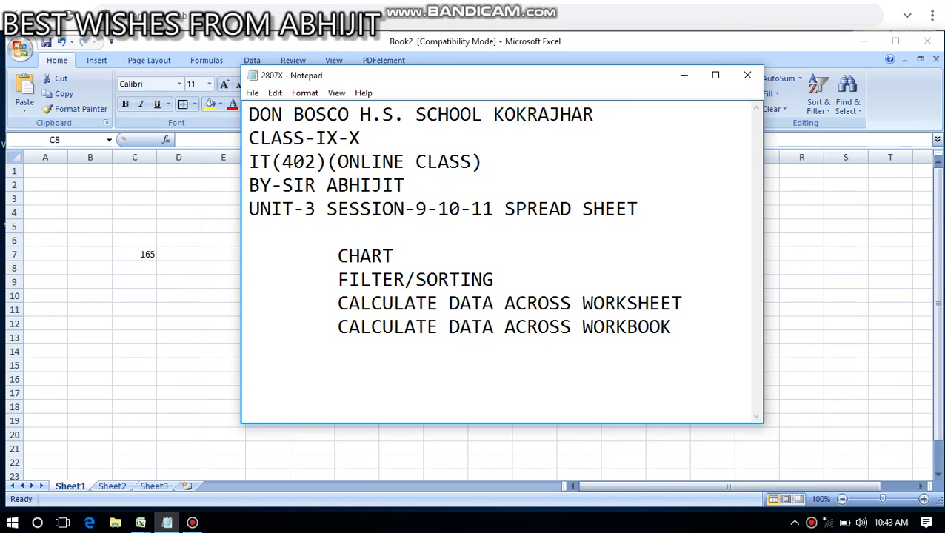
left_click(482, 162)
left_click(404, 185)
left_click(493, 209)
left_click_drag(504, 208, 626, 209)
left_click(638, 209)
left_click_drag(338, 255, 393, 256)
left_click(393, 256)
left_click_drag(338, 279, 493, 279)
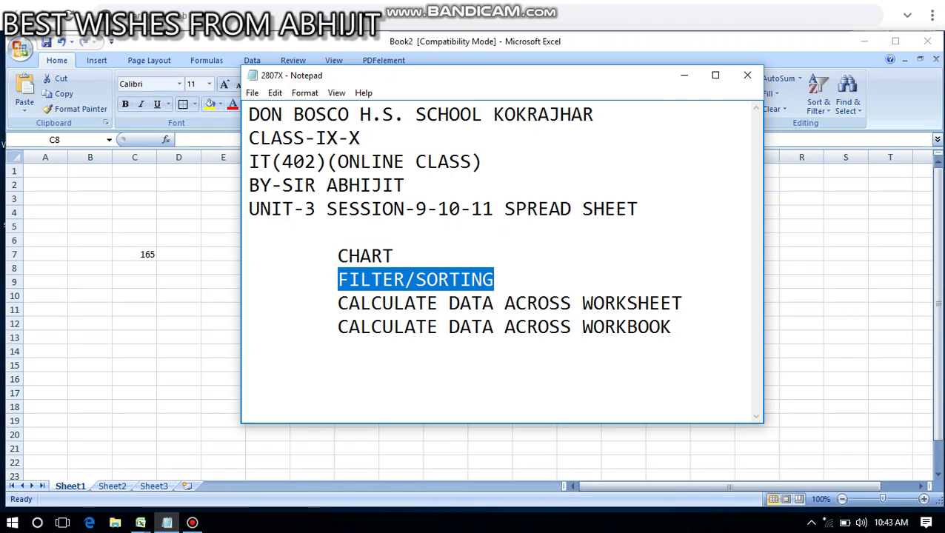
left_click(338, 303)
left_click(682, 303)
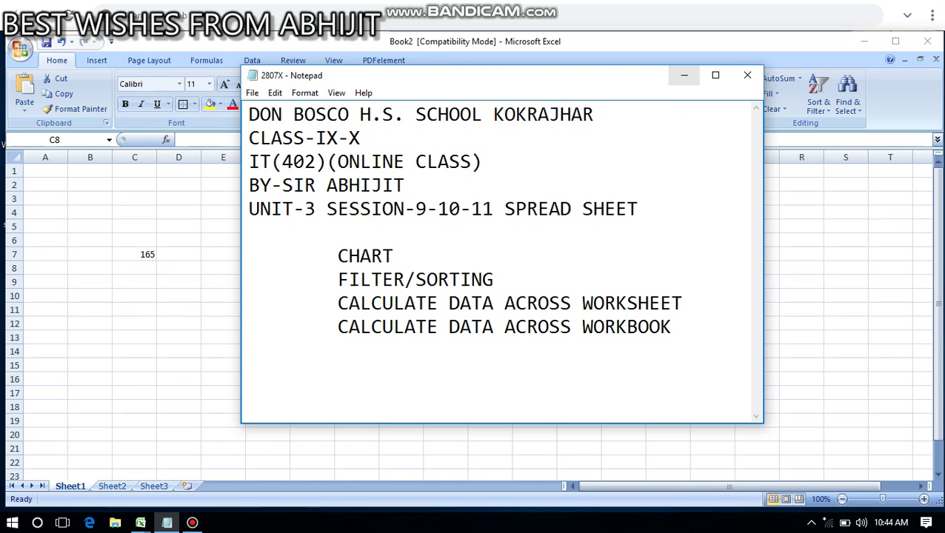
left_click(683, 75)
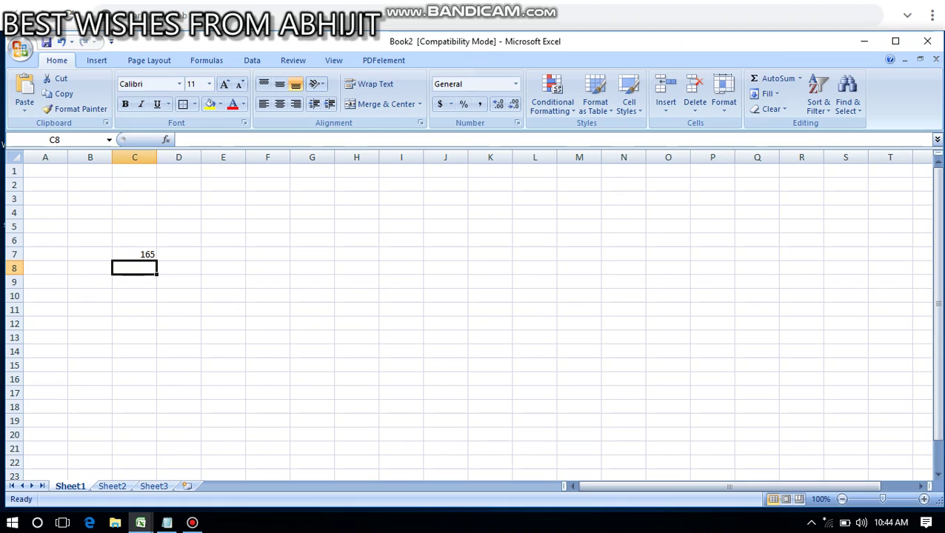
Step: Open the recent workbook Book1 in Excel and delete its Chart2 sheet
left_click(21, 48)
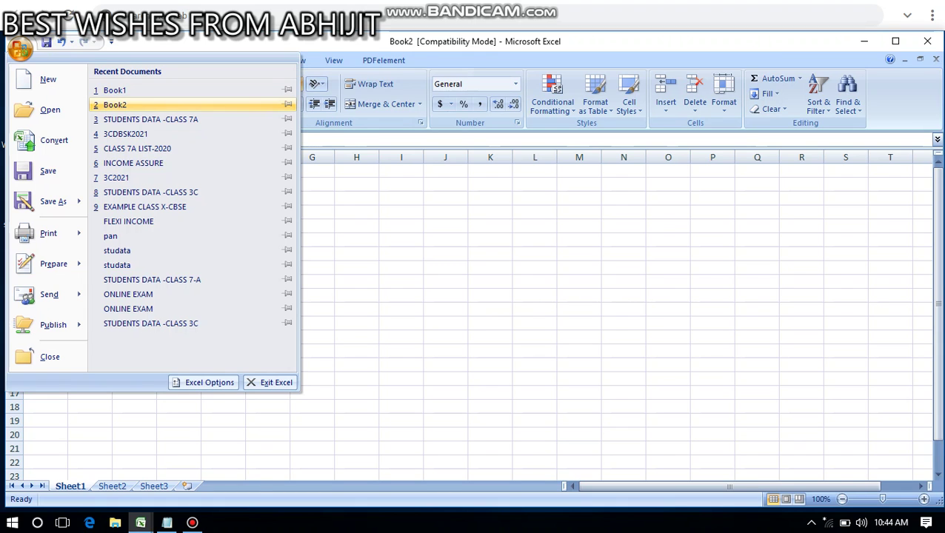
left_click(115, 90)
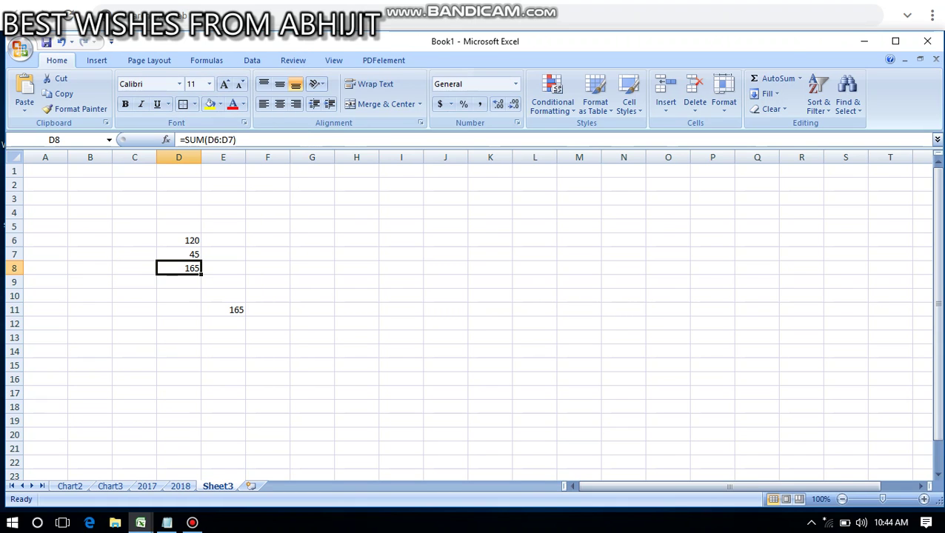
left_click(70, 486)
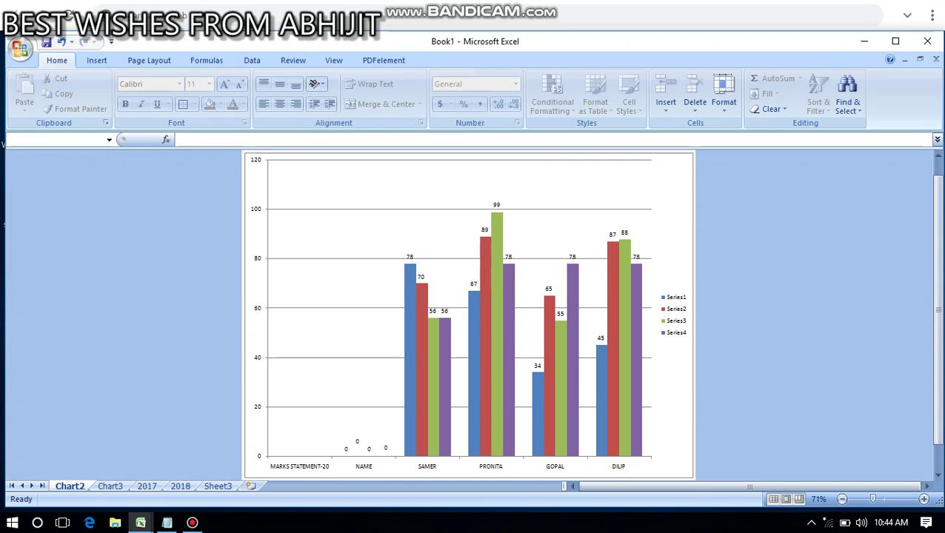
key("ctrl+Page_Down")
right_click(68, 486)
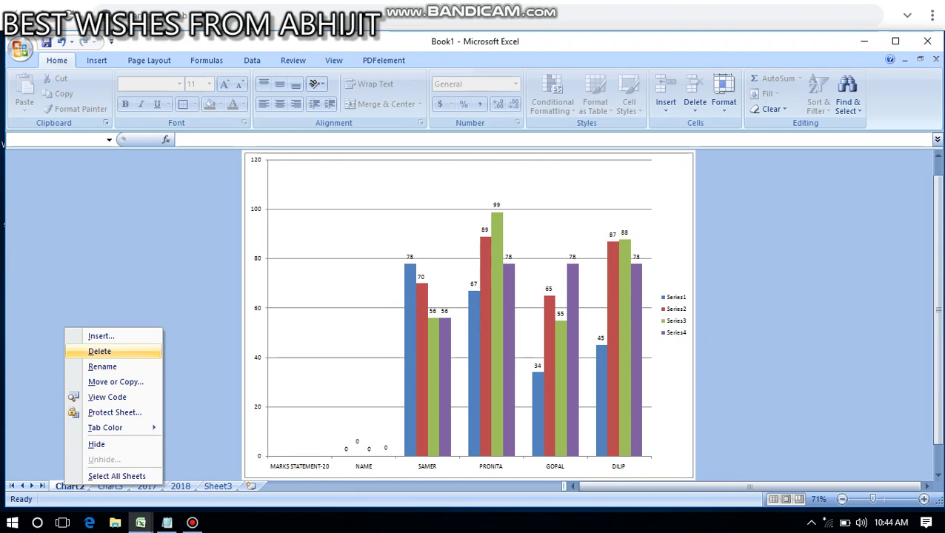
left_click(100, 351)
key("Return")
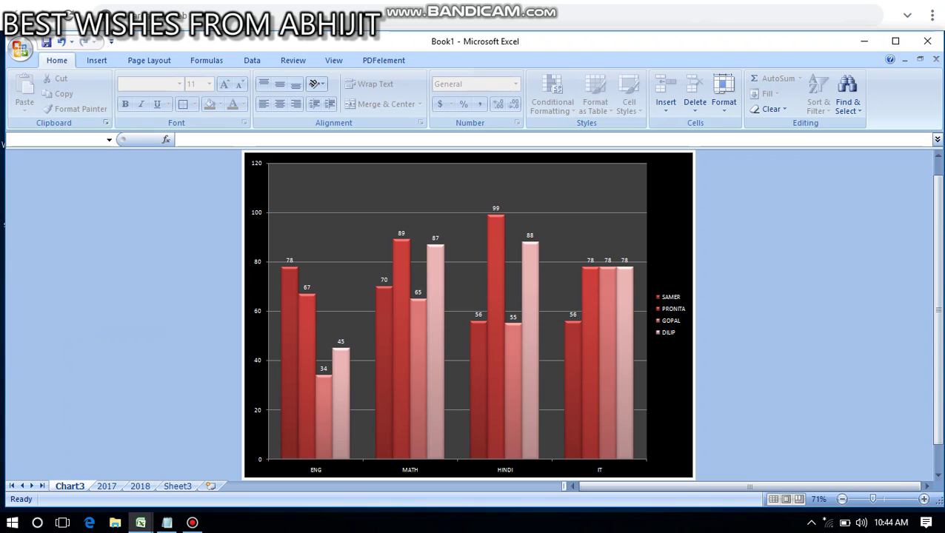
Step: On the 2017 sheet, set the font size of the marks table B2:F7 to 18
left_click(107, 486)
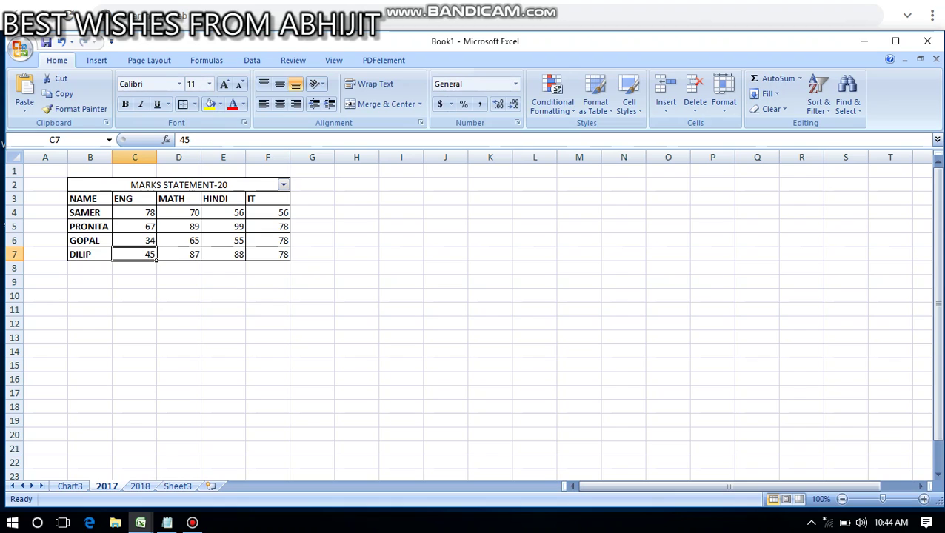
left_click_drag(178, 184, 179, 254)
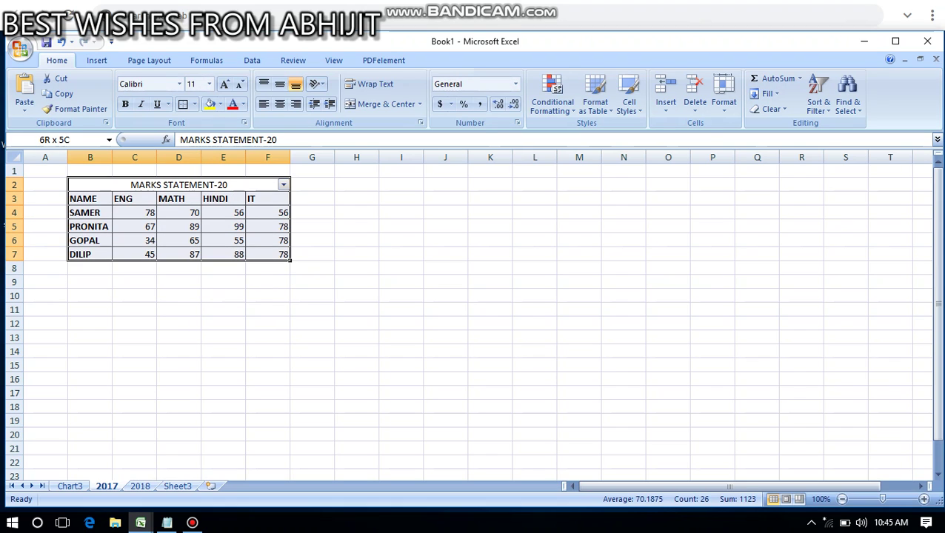
left_click(209, 84)
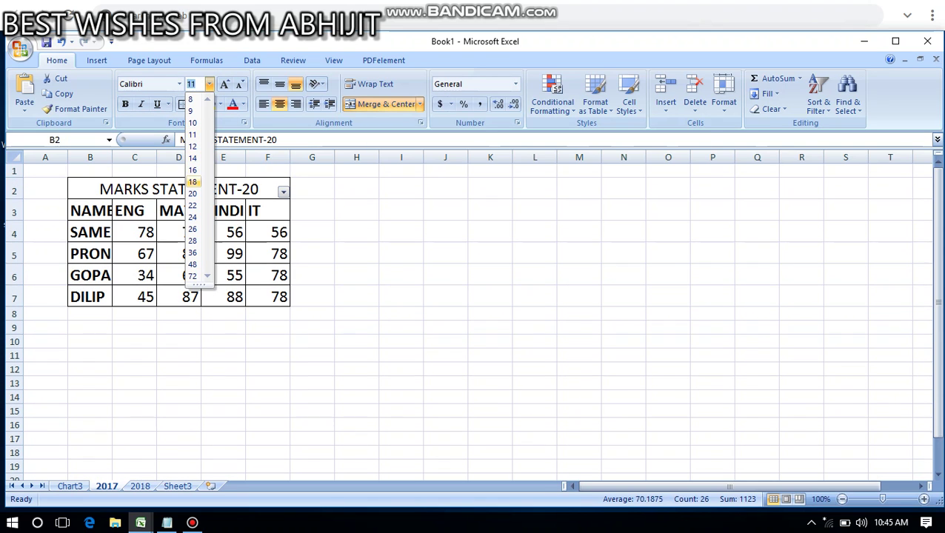
left_click(193, 182)
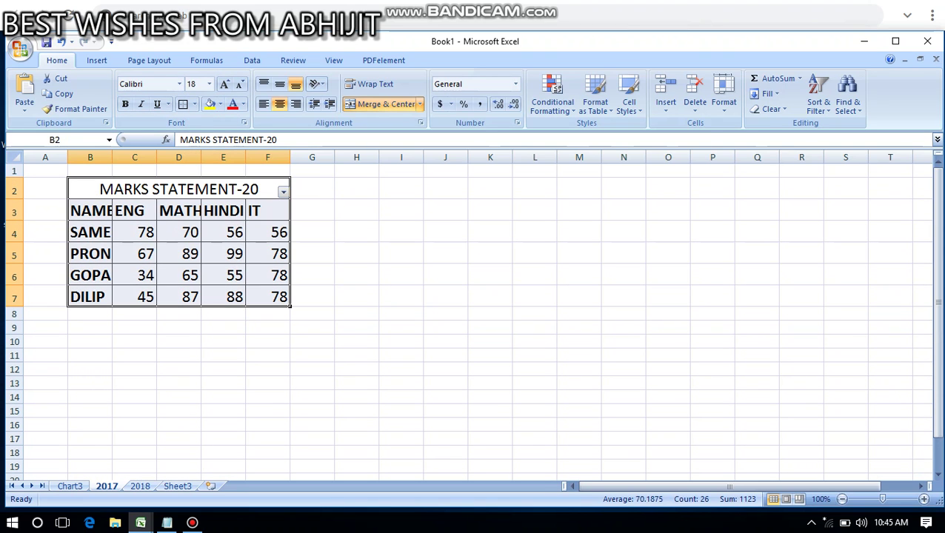
Step: Widen columns B, D and E so the names and subject headings fit their cells
left_click(179, 356)
left_click_drag(200, 157, 252, 157)
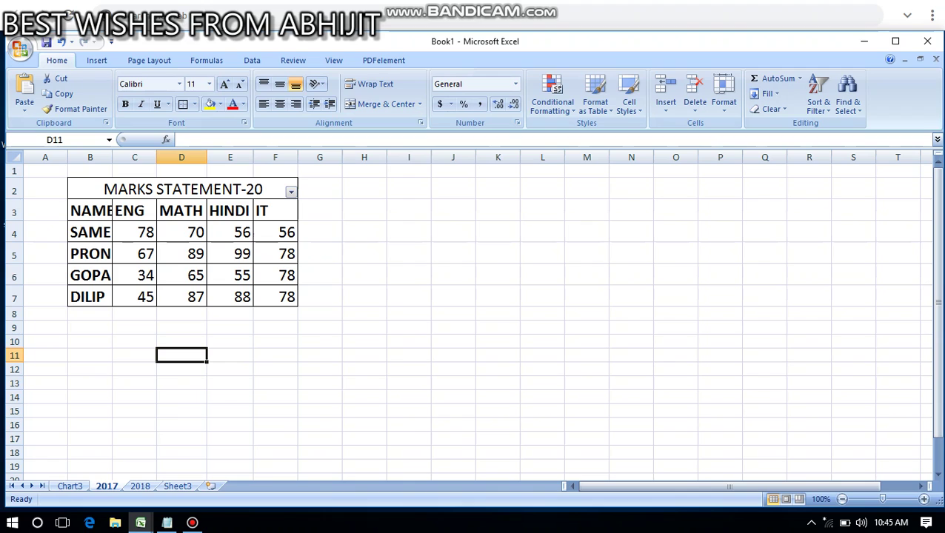
left_click(230, 341)
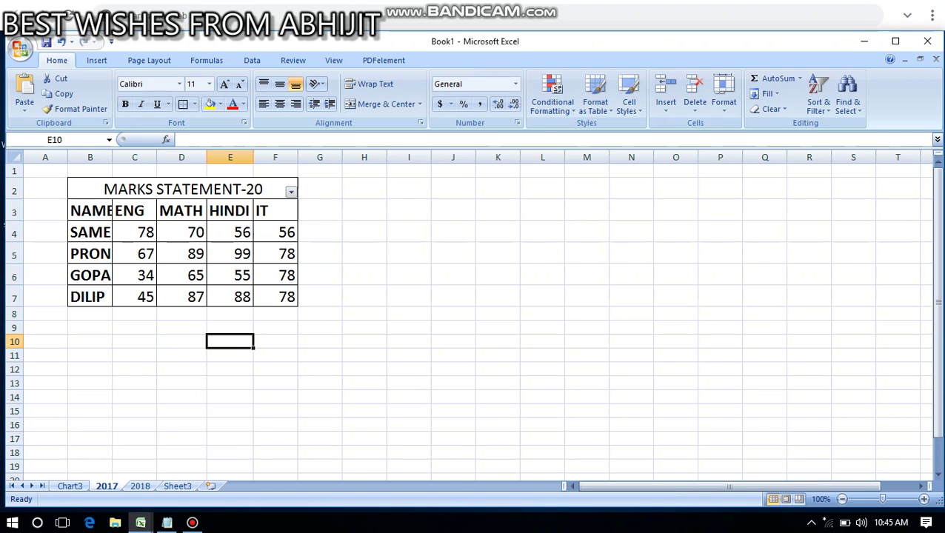
double_click(112, 157)
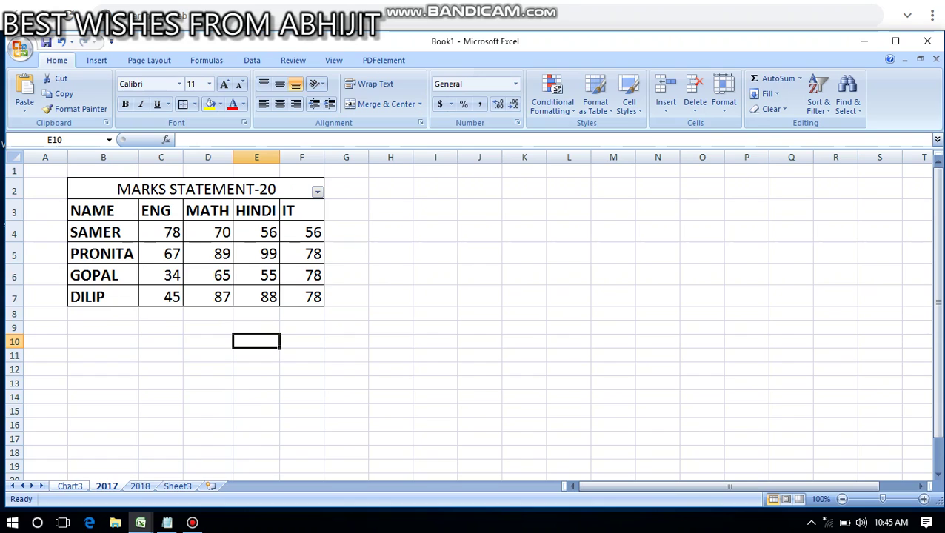
Step: Select the marks table B2:F7 and look through the available column, line, pie, bar, area and scatter chart types
key("ctrl+Page_Up")
key("ctrl+Page_Down")
left_click_drag(195, 189, 195, 296)
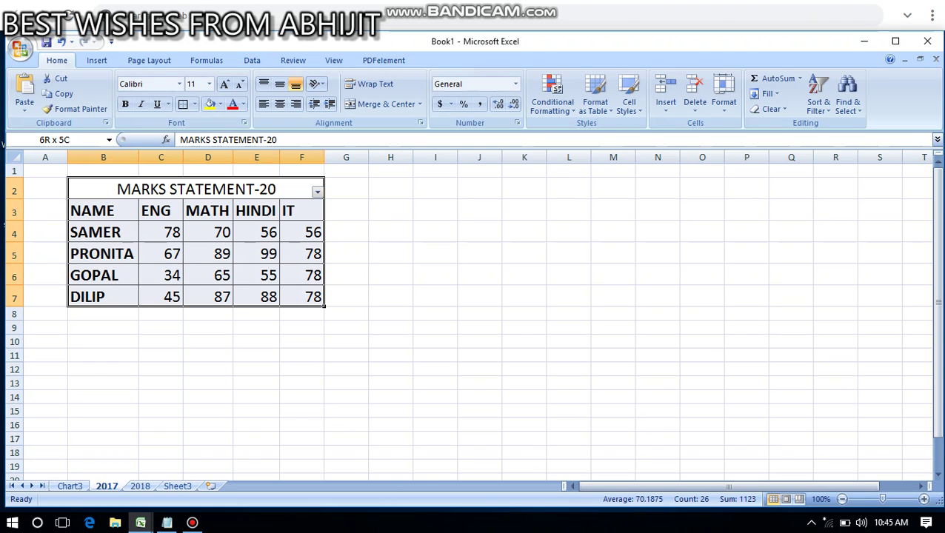
mouse_move(301, 297)
left_mouse_down()
mouse_move(301, 171)
mouse_move(311, 296)
left_mouse_up()
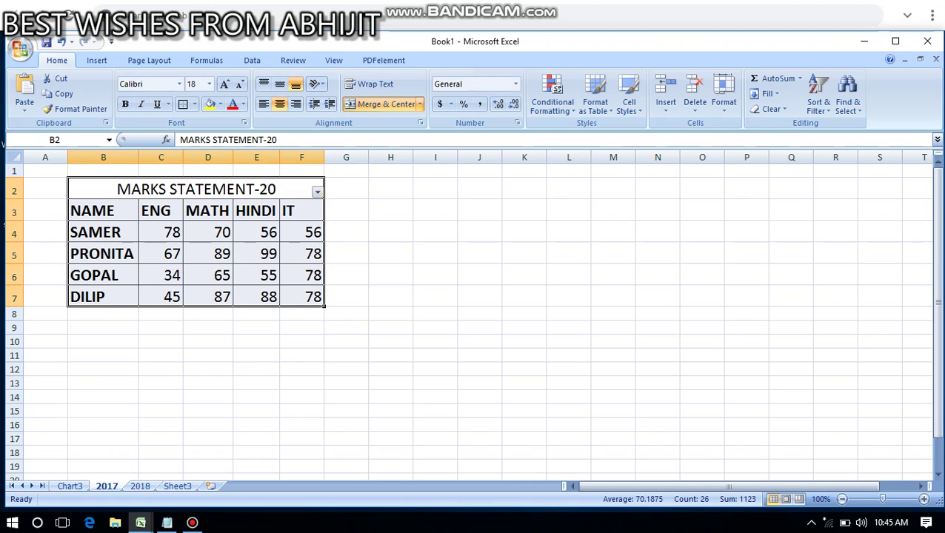
left_click(97, 60)
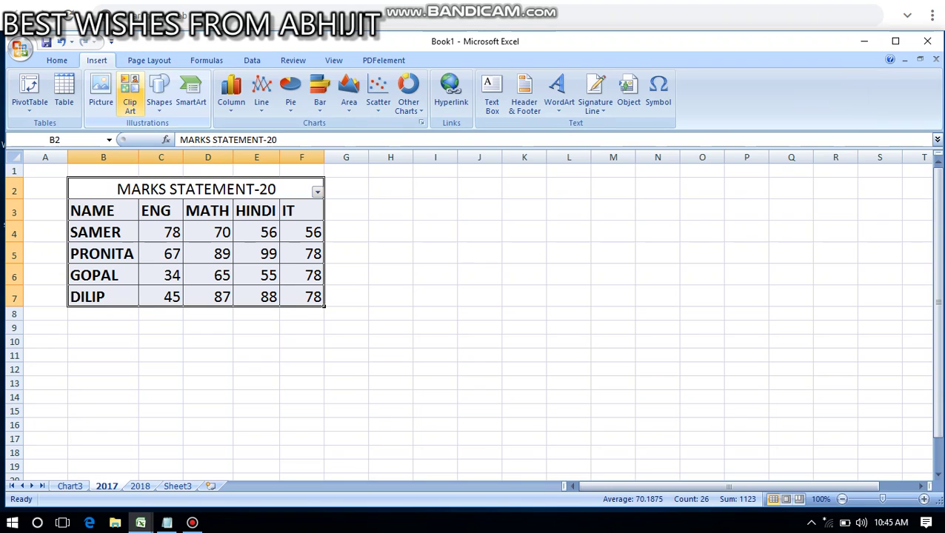
left_click(231, 93)
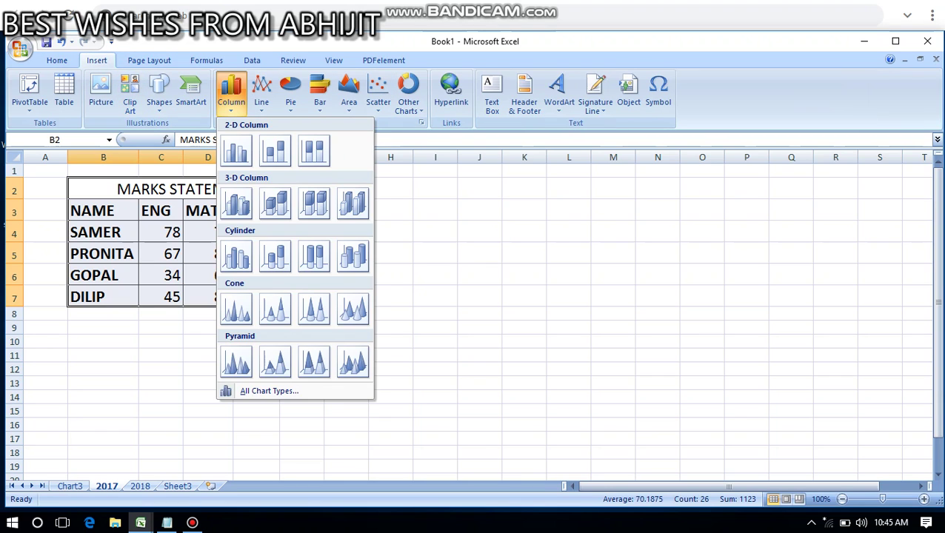
left_click(262, 92)
left_click(290, 92)
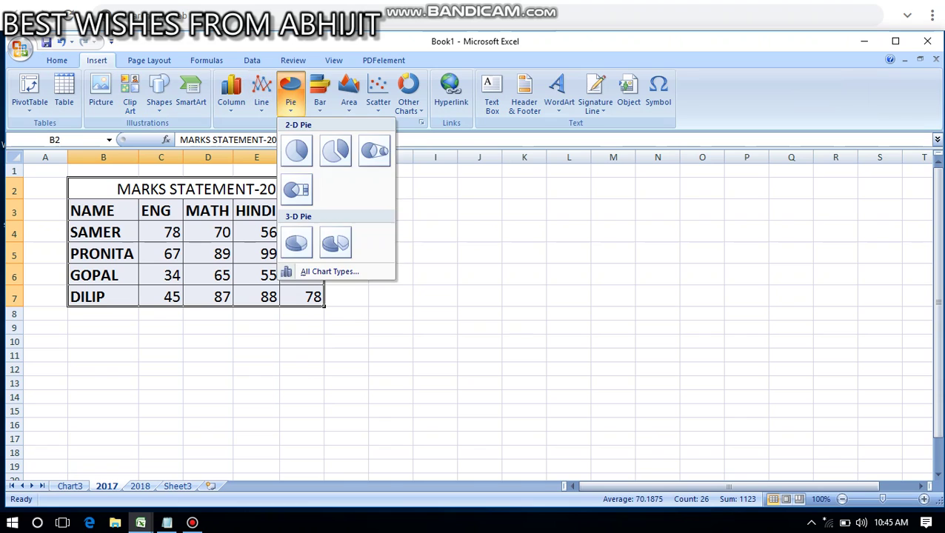
left_click(319, 92)
left_click(348, 92)
left_click(349, 92)
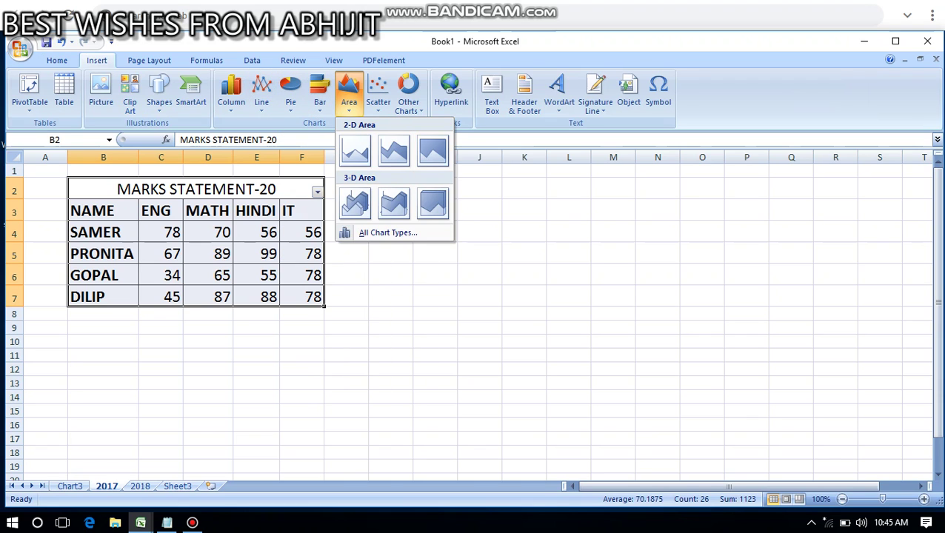
left_click(378, 93)
Step: Insert a 2-D clustered column chart of the marks, place it beside the table and enlarge it to about columns G to Q
left_click(232, 93)
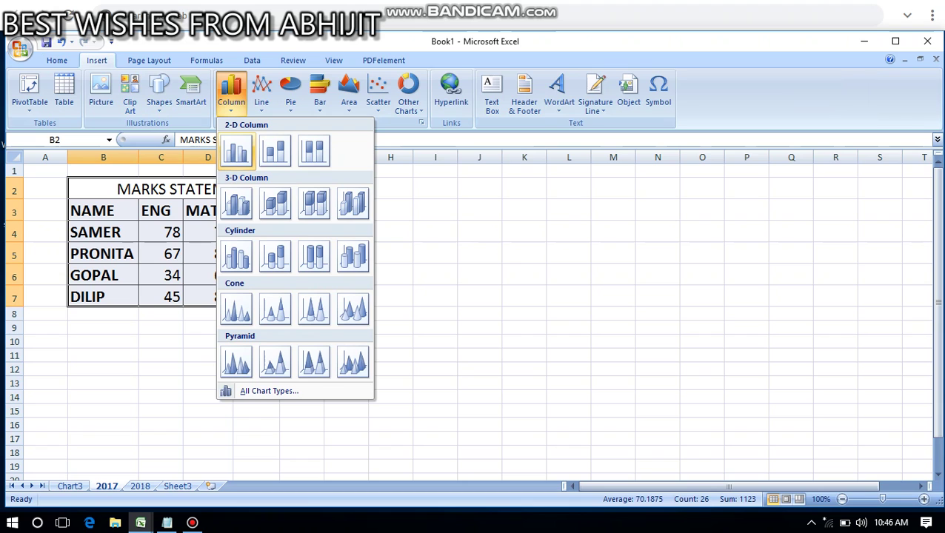
left_click(236, 151)
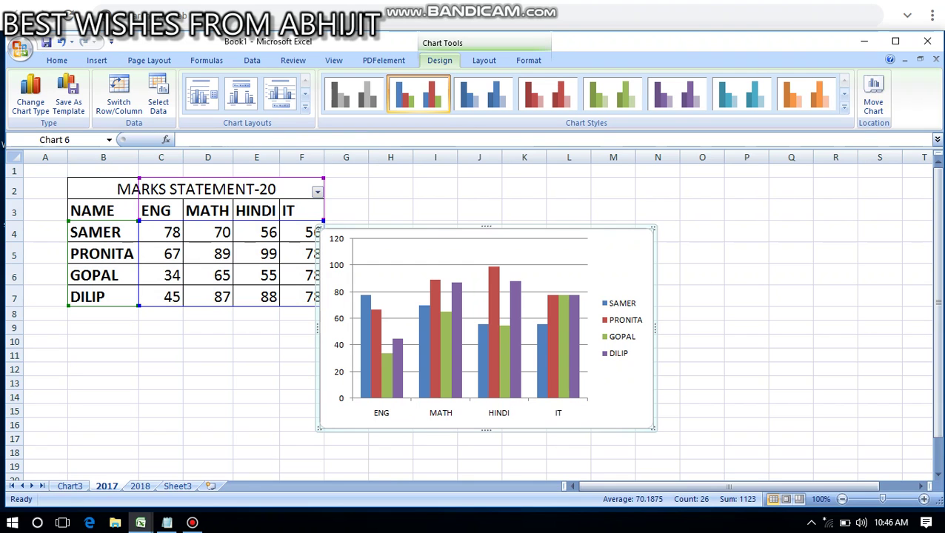
left_click_drag(608, 259, 641, 240)
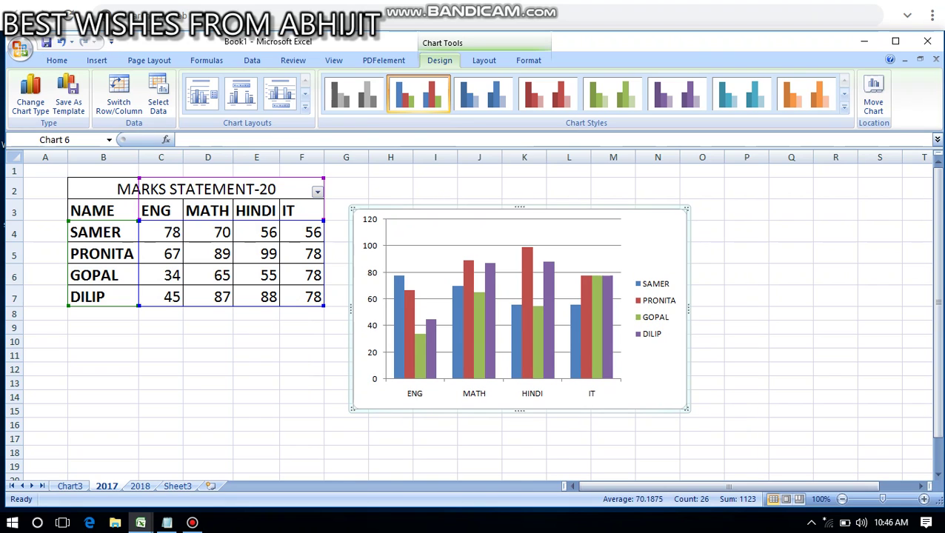
left_click_drag(687, 409, 772, 441)
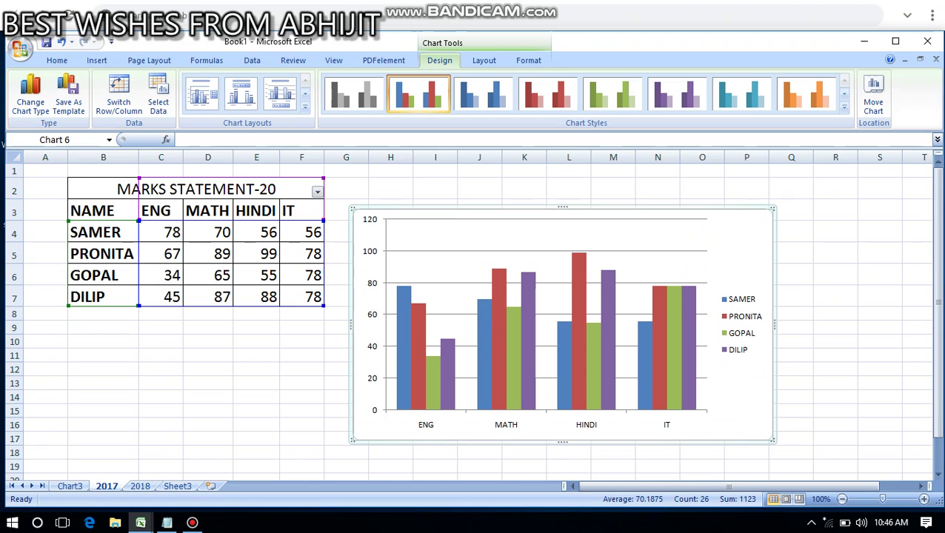
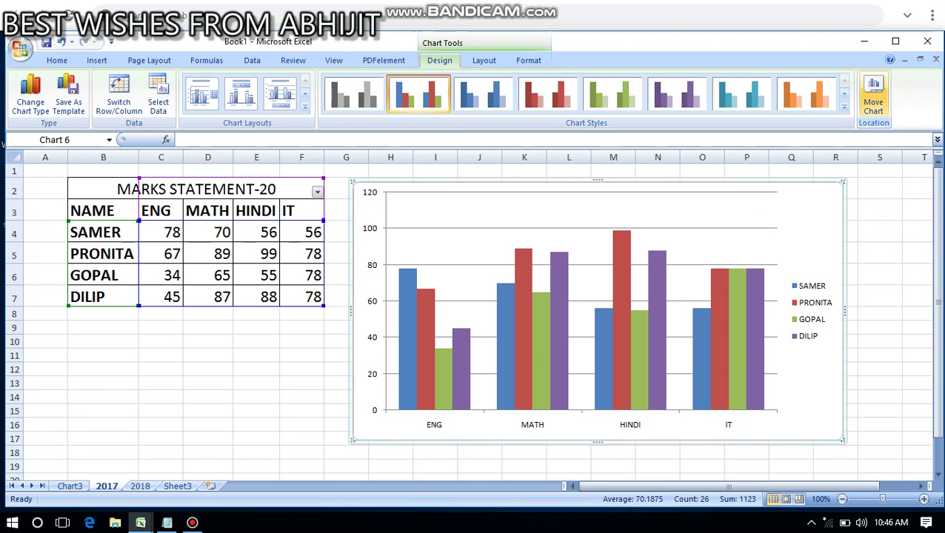
left_click(874, 96)
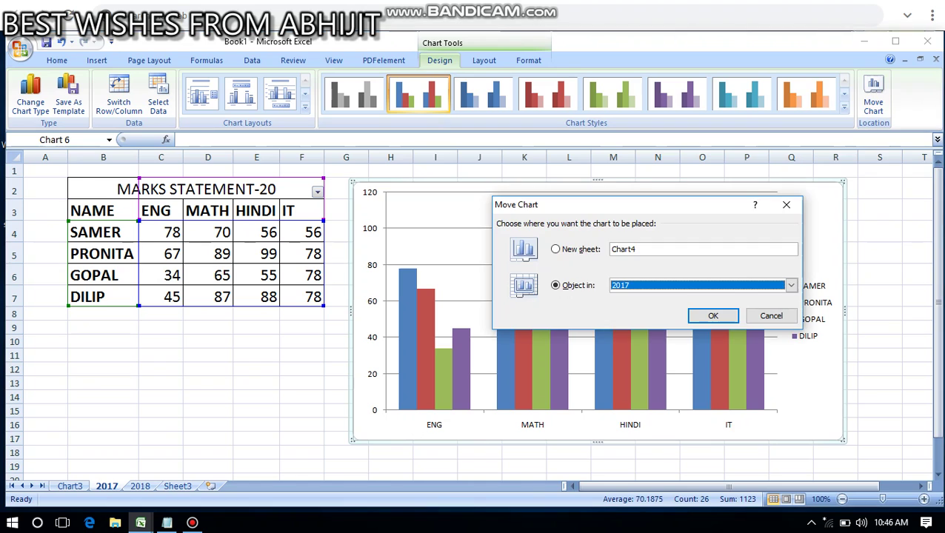
key("Return")
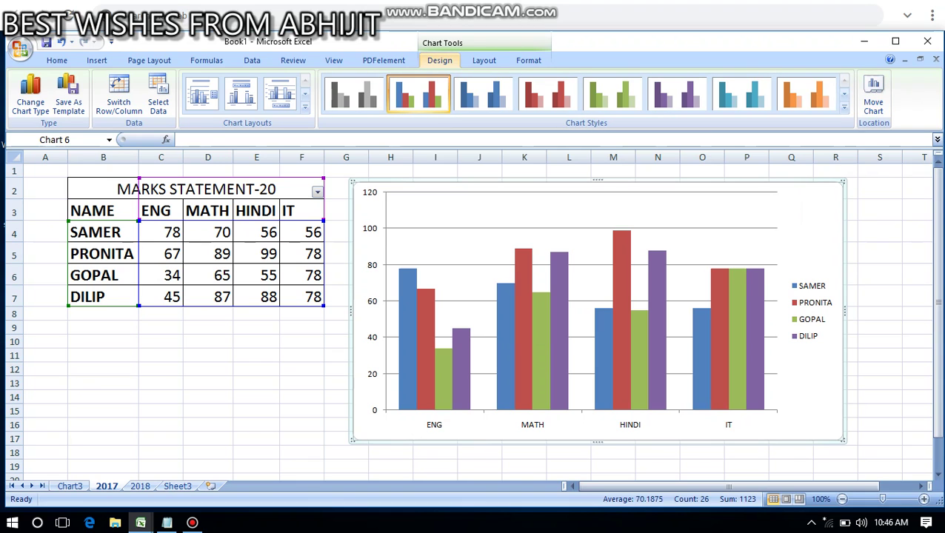
left_click(208, 397)
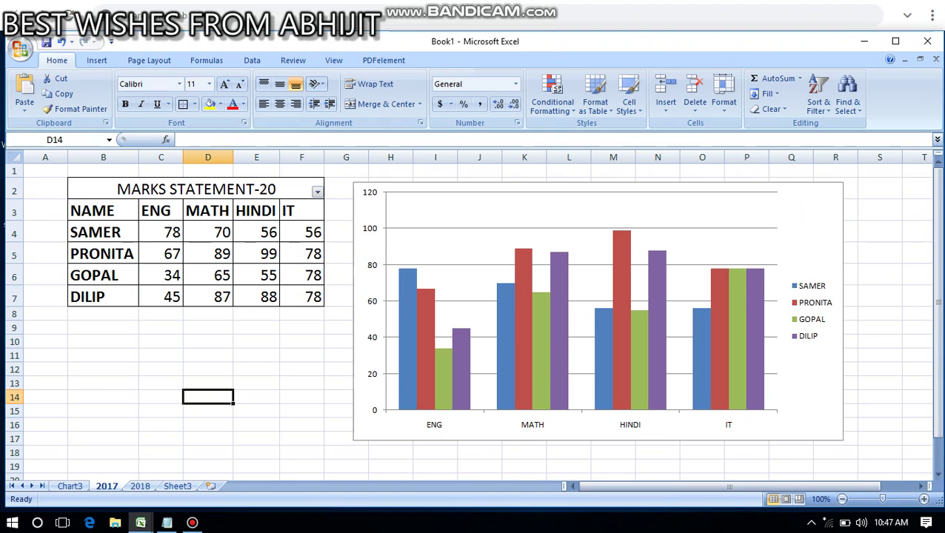
Step: Move the marks column chart from the 2017 sheet to a new sheet named Chart4
left_click(801, 215)
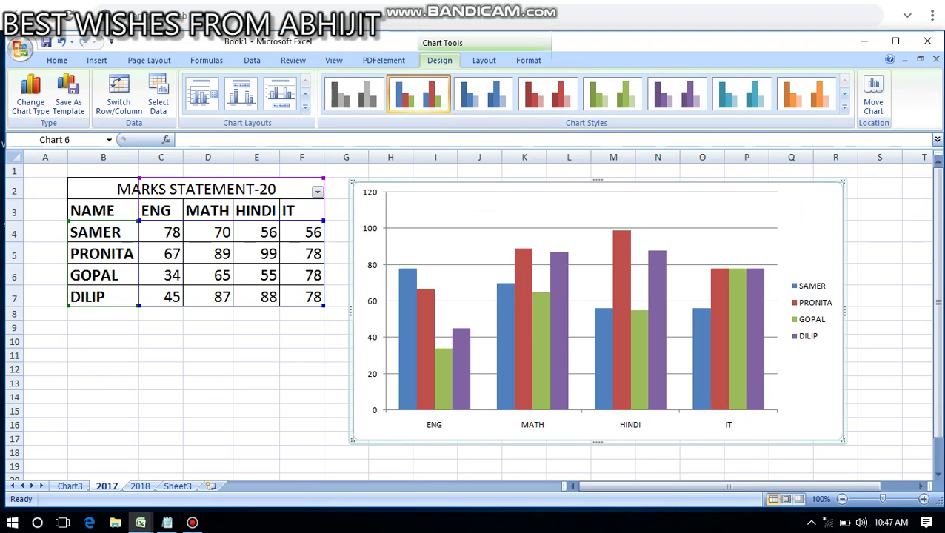
left_click(873, 96)
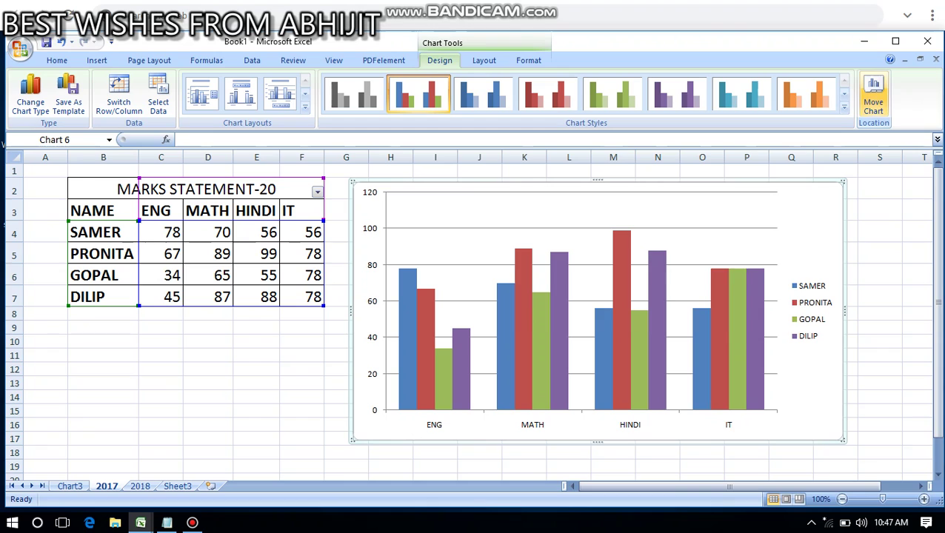
left_click_drag(624, 204, 528, 192)
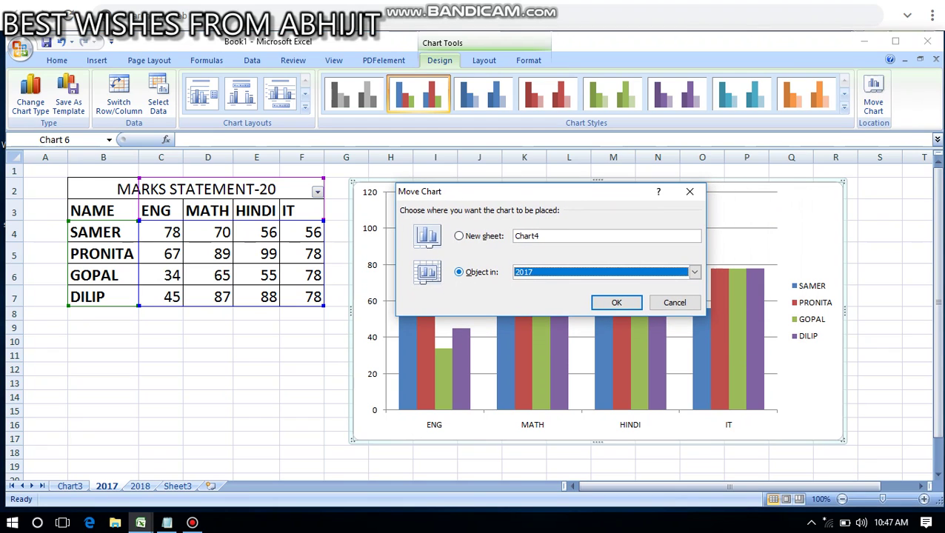
left_click(459, 235)
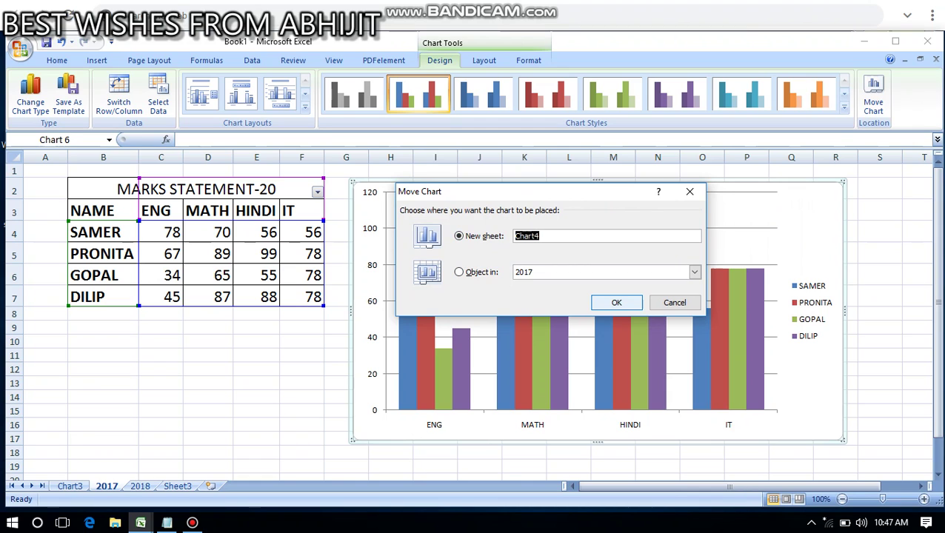
key("Return")
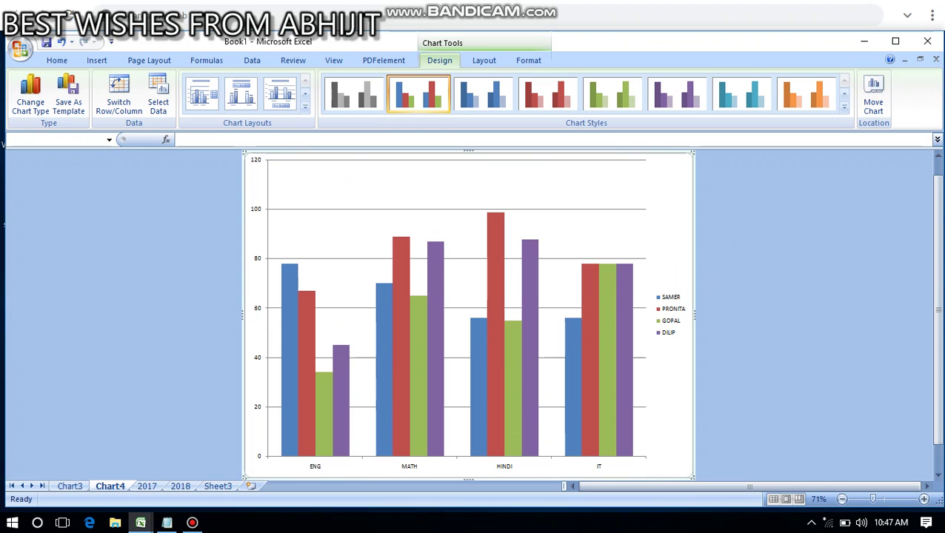
Step: Try the black-background chart styles in red, multicolour and orange on the marks chart
left_click(843, 108)
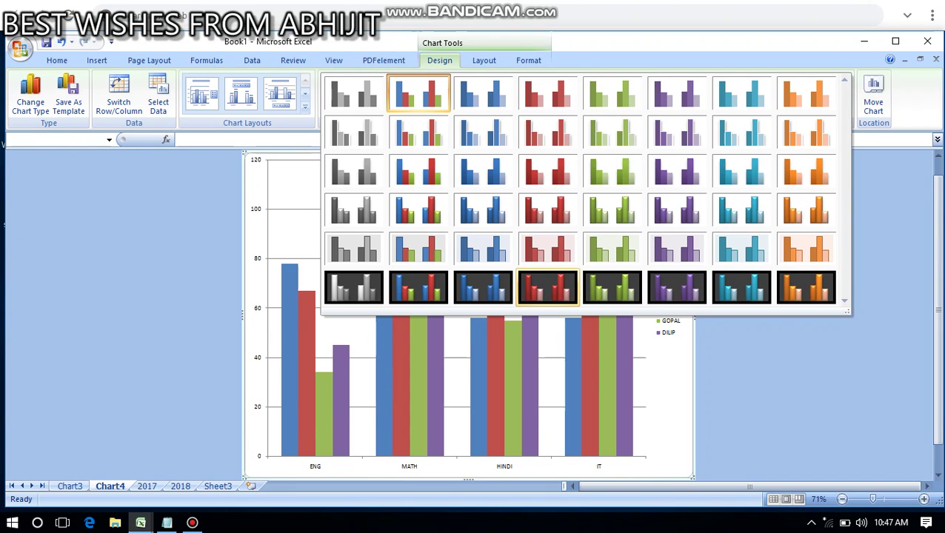
left_click(547, 287)
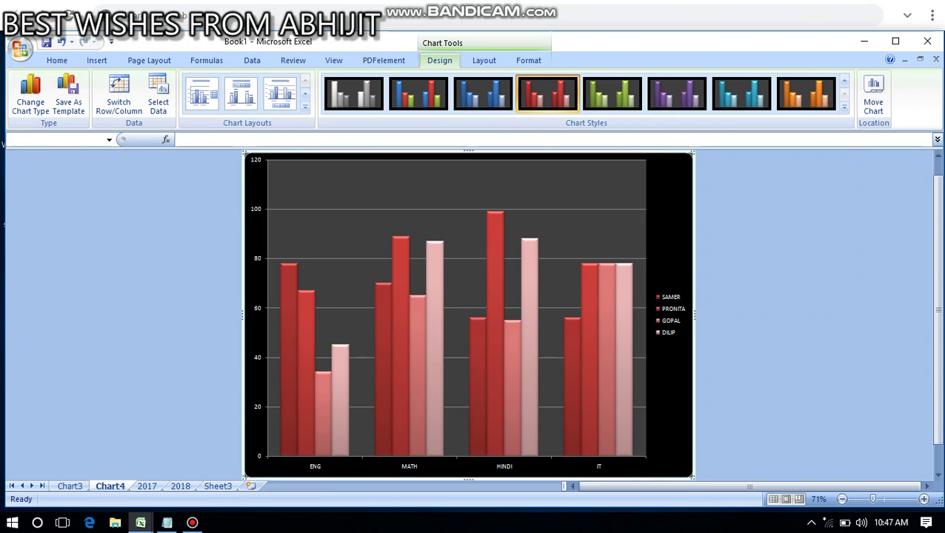
left_click(845, 106)
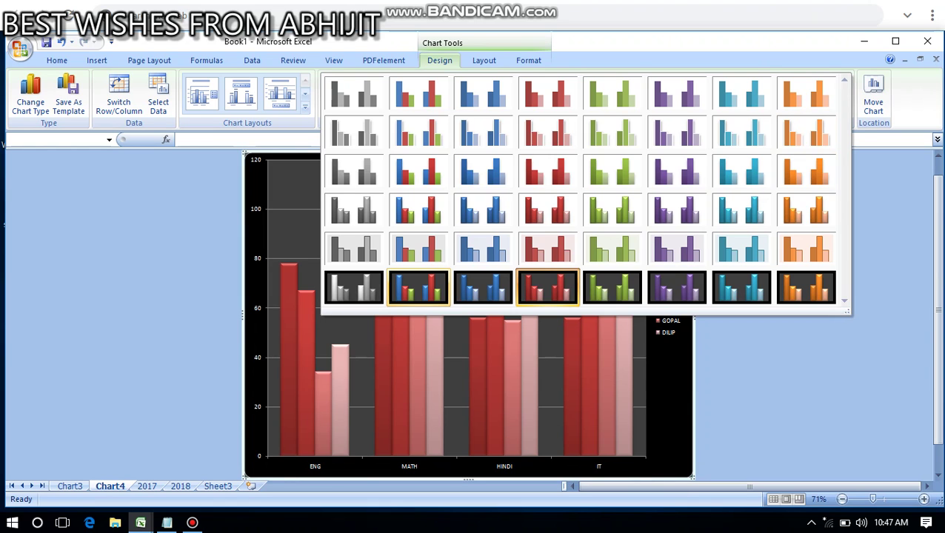
left_click(418, 287)
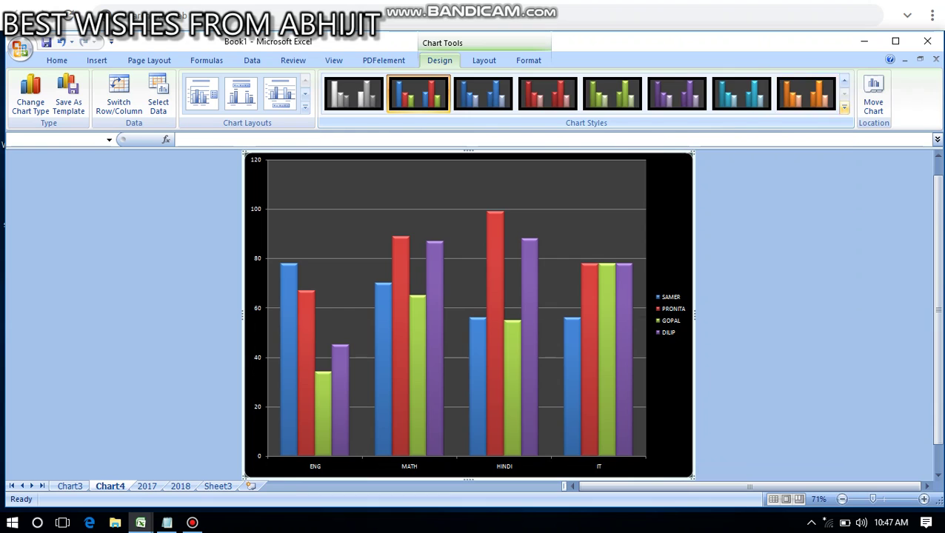
left_click(845, 106)
left_click(806, 287)
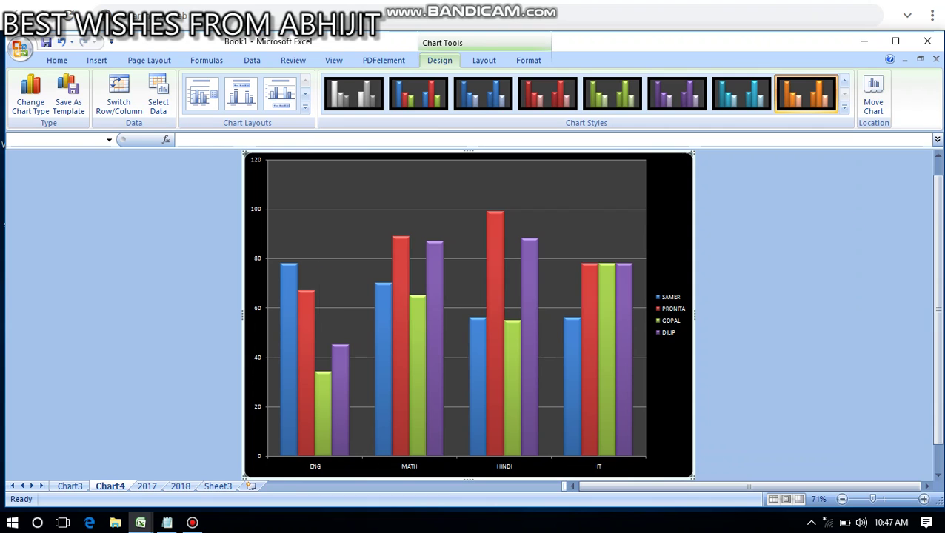
left_click(845, 106)
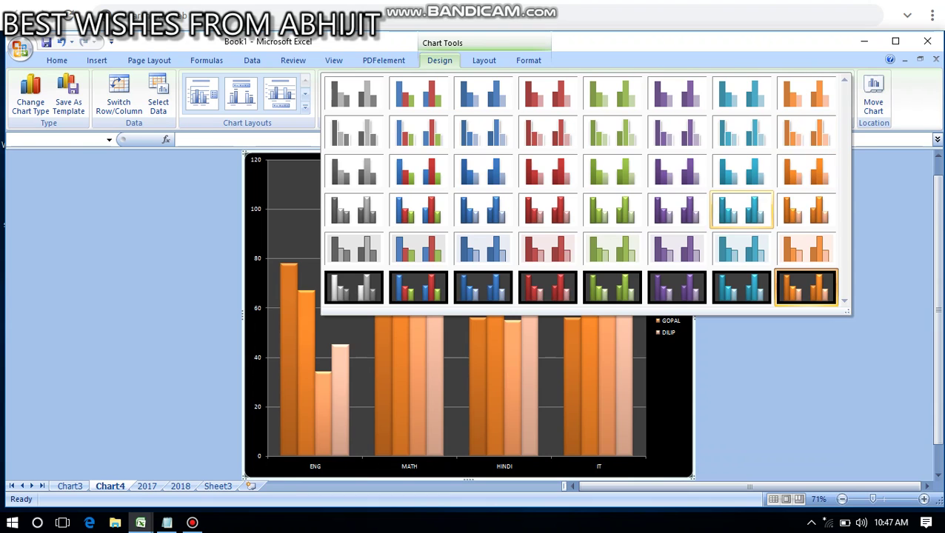
left_click(547, 287)
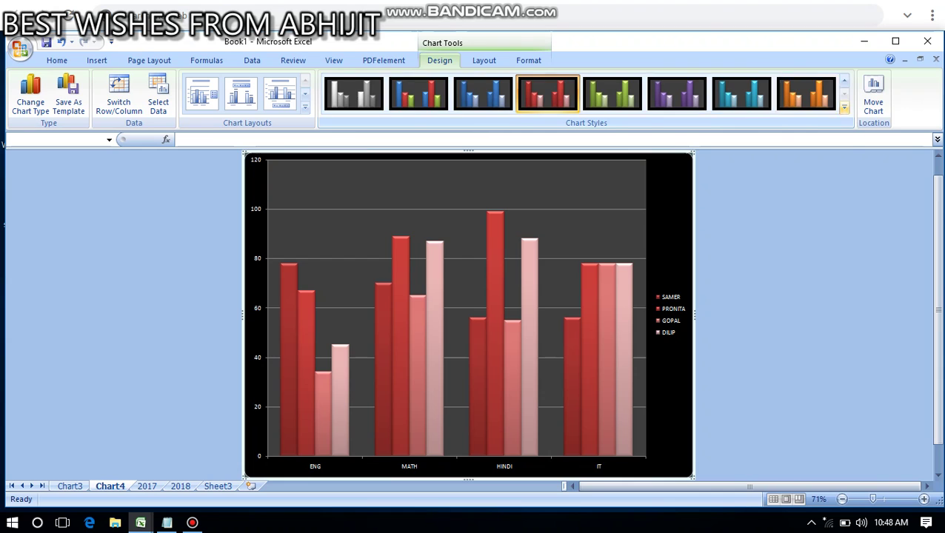
left_click(845, 106)
left_click(418, 287)
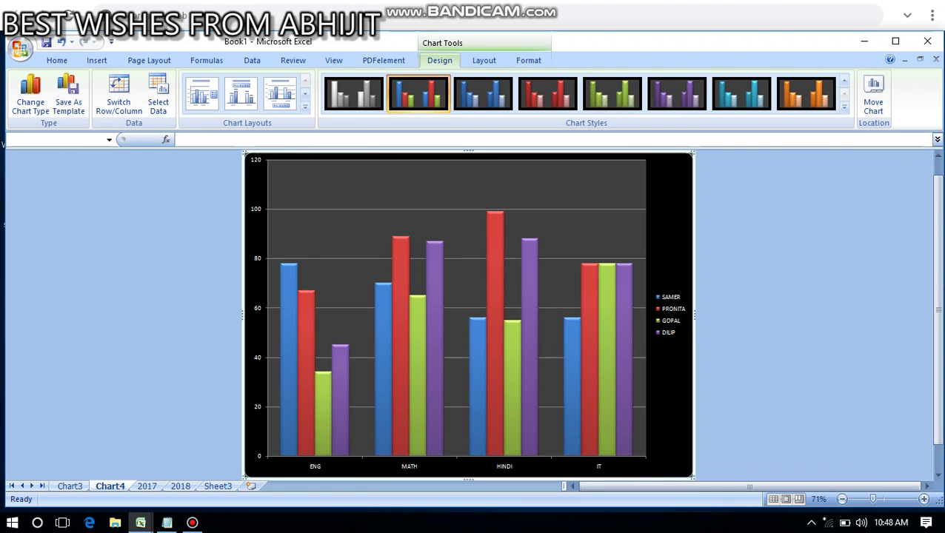
key("Escape")
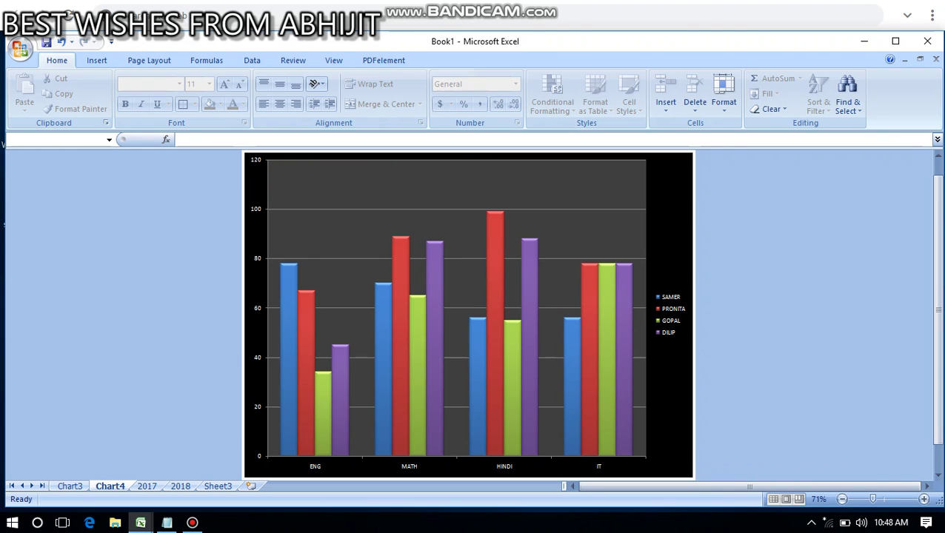
left_click(670, 222)
left_click(806, 94)
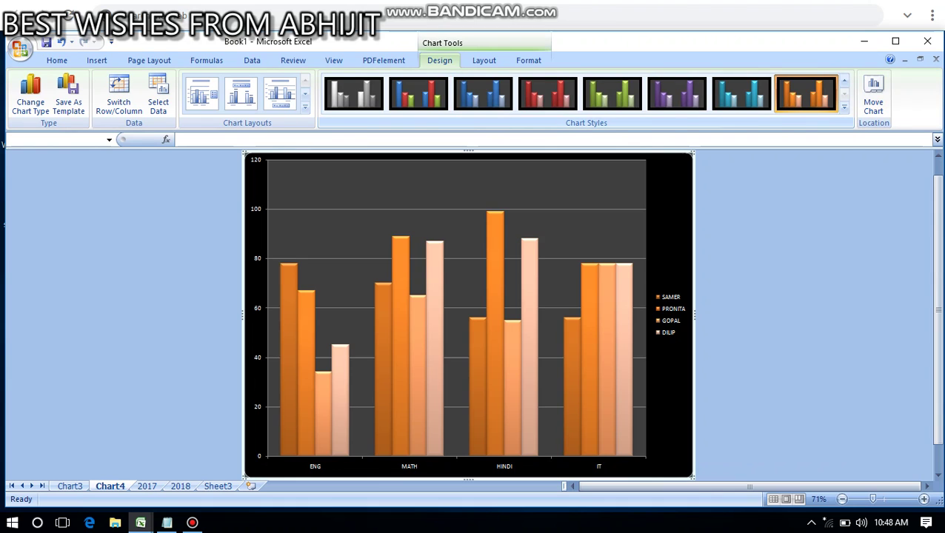
Step: Apply the white-background multicolour chart style from the second row of the style gallery
left_click(844, 106)
left_click(844, 107)
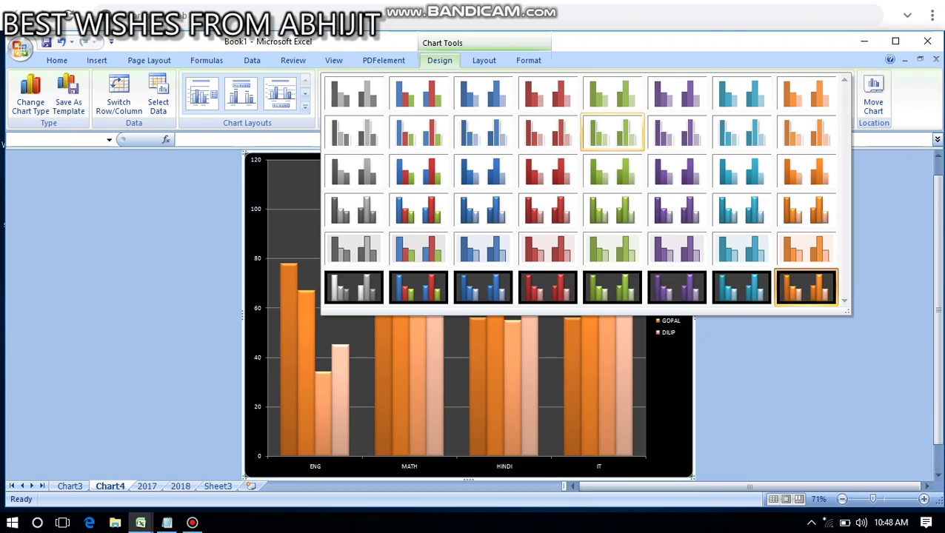
left_click(419, 133)
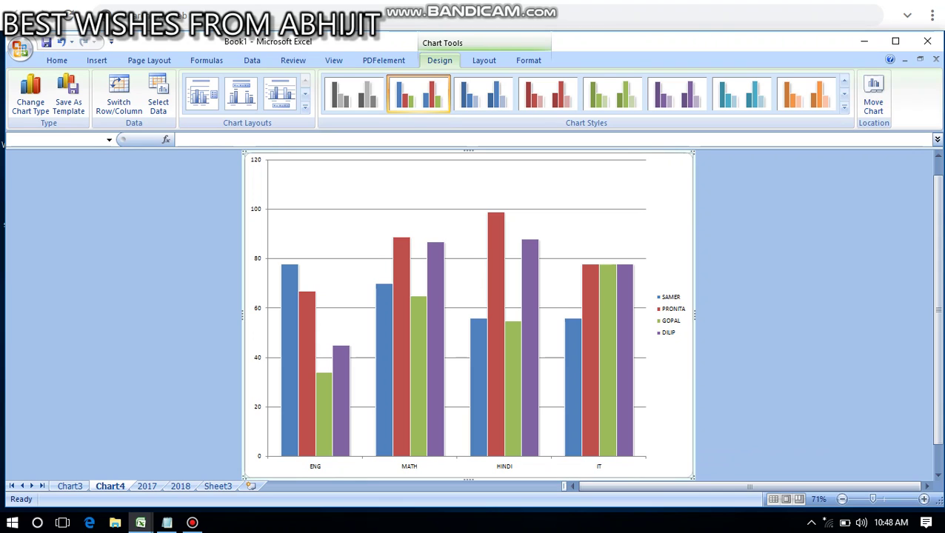
Step: Try a solid fill on the chart's plot area, and set its fill to No fill
mouse_move(289, 346)
left_click(333, 234)
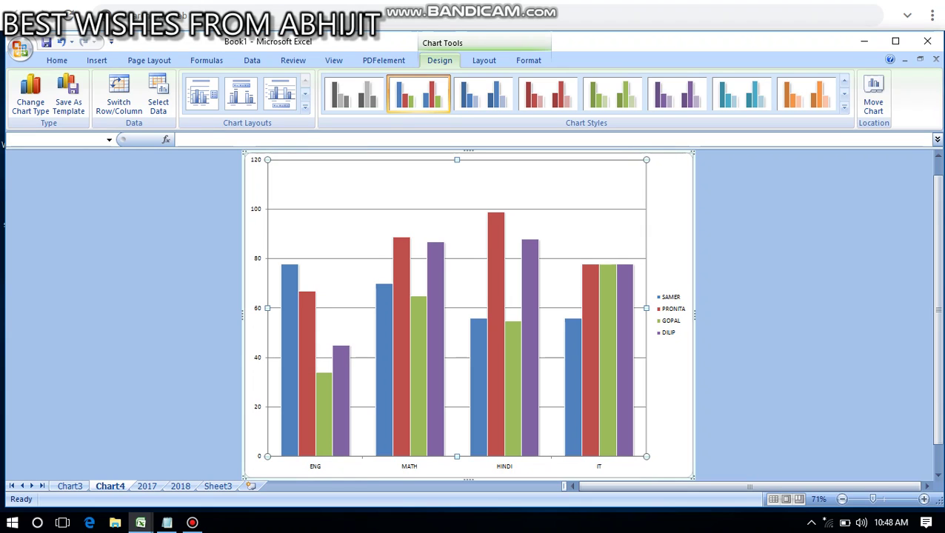
right_click(297, 160)
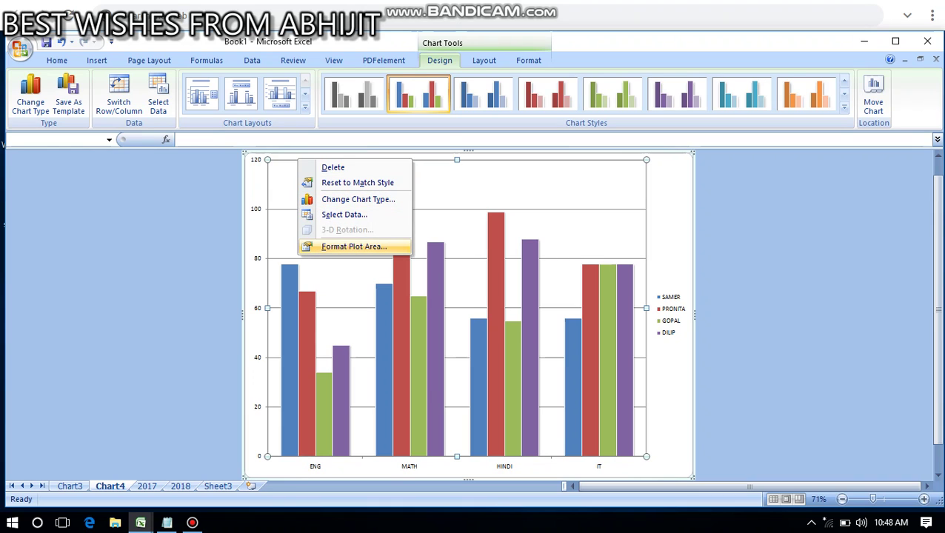
left_click(354, 246)
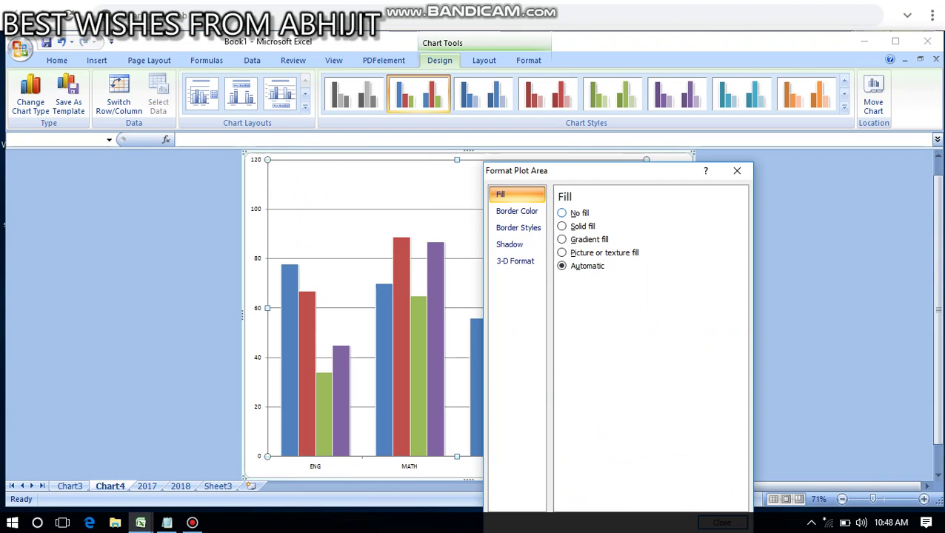
left_click(561, 226)
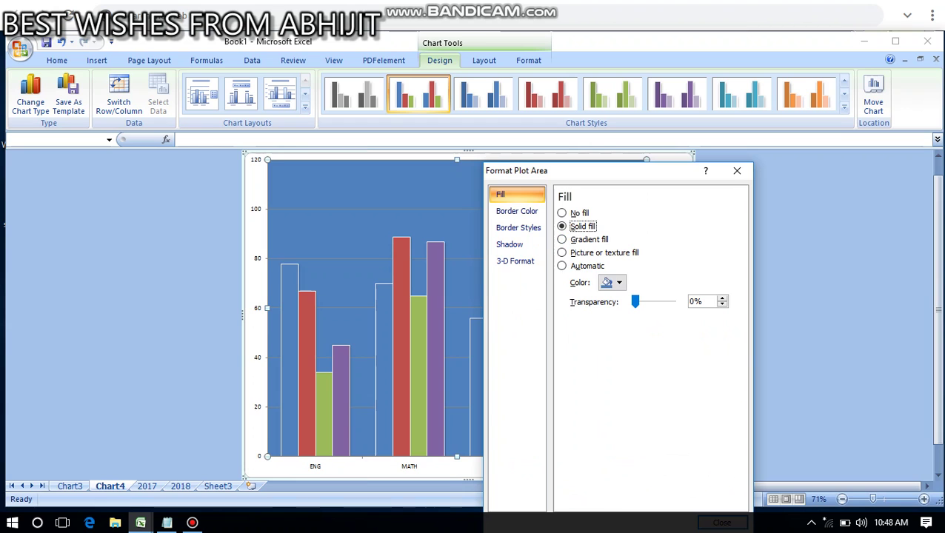
left_click_drag(611, 172, 732, 185)
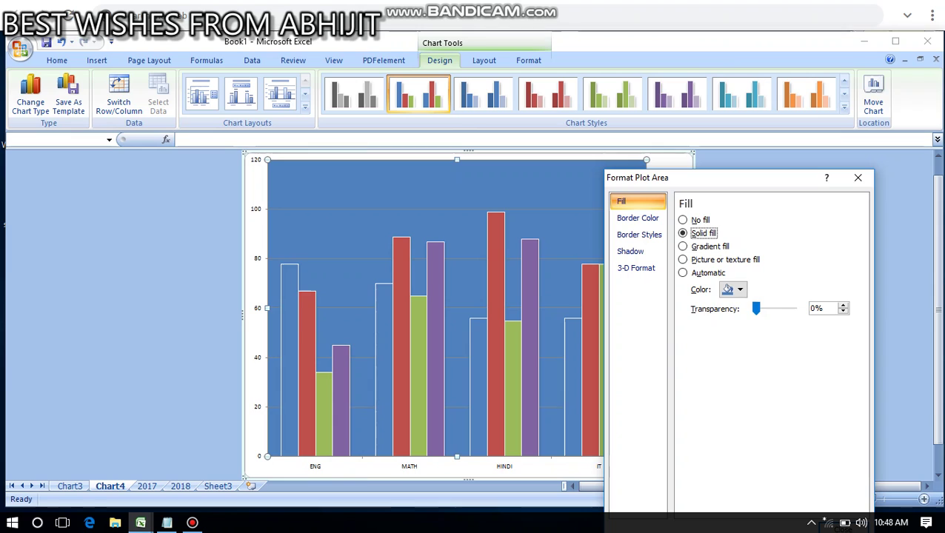
left_click(683, 220)
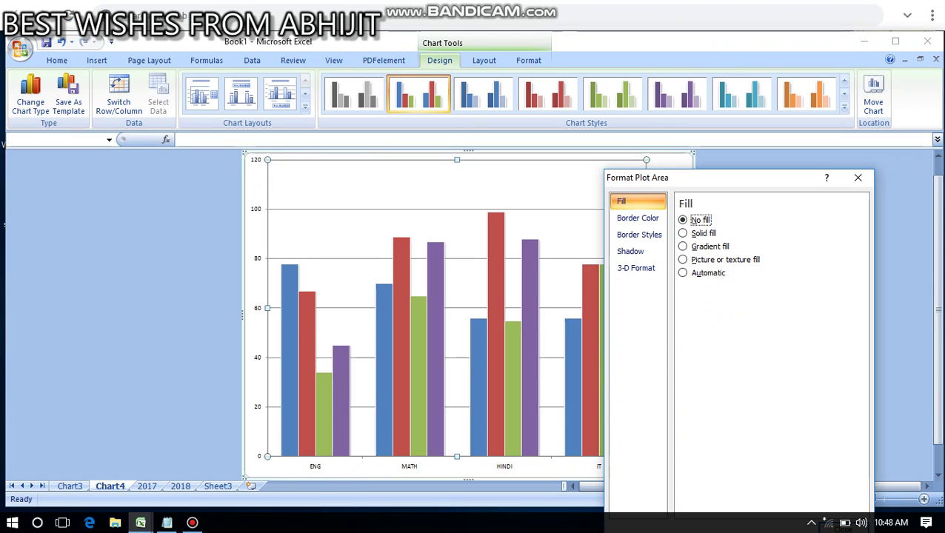
Step: Give the plot area a solid red border line with 18% transparency
left_click(637, 218)
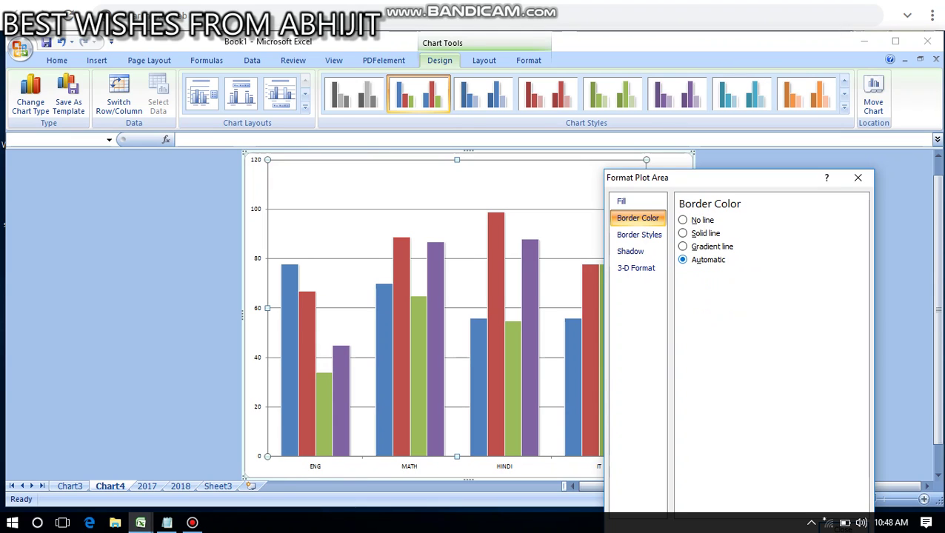
left_click(682, 234)
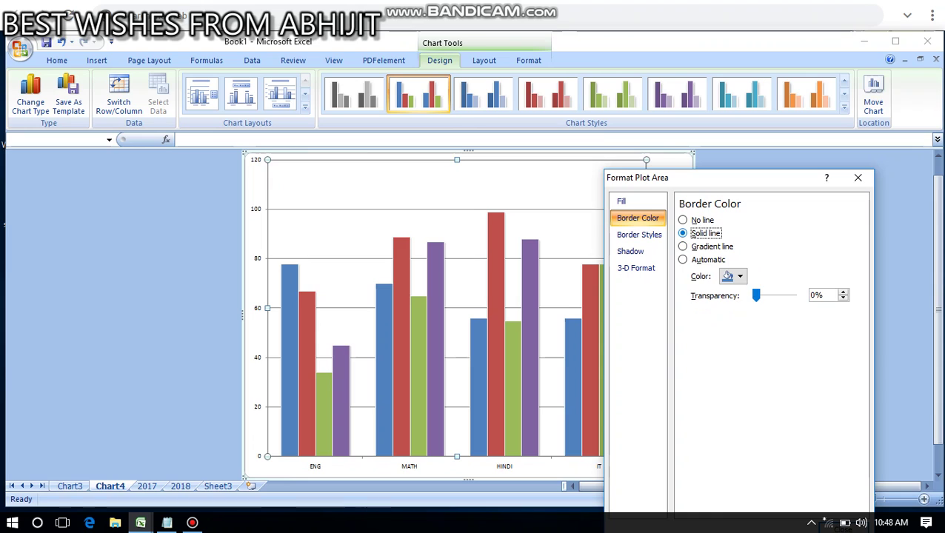
left_click(733, 276)
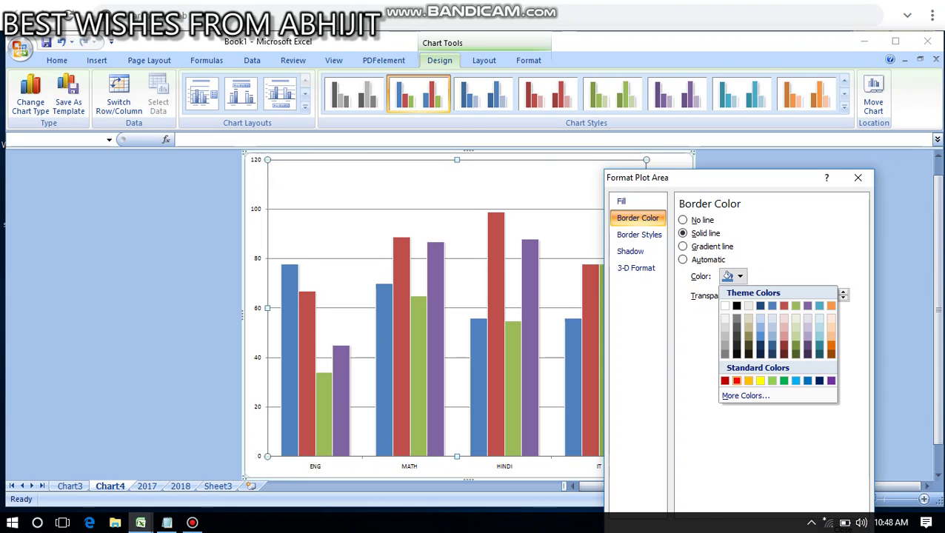
left_click(736, 380)
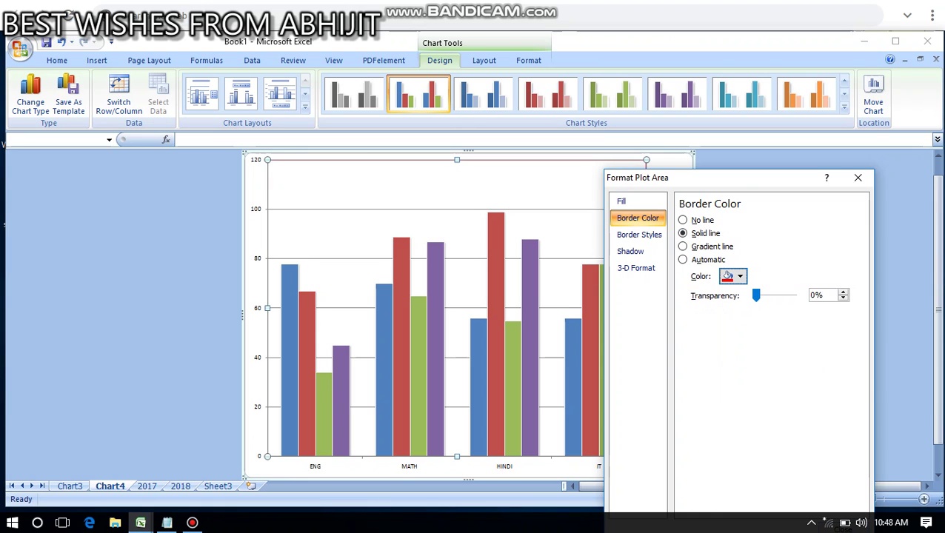
left_click_drag(729, 178, 720, 101)
left_click_drag(748, 219, 754, 219)
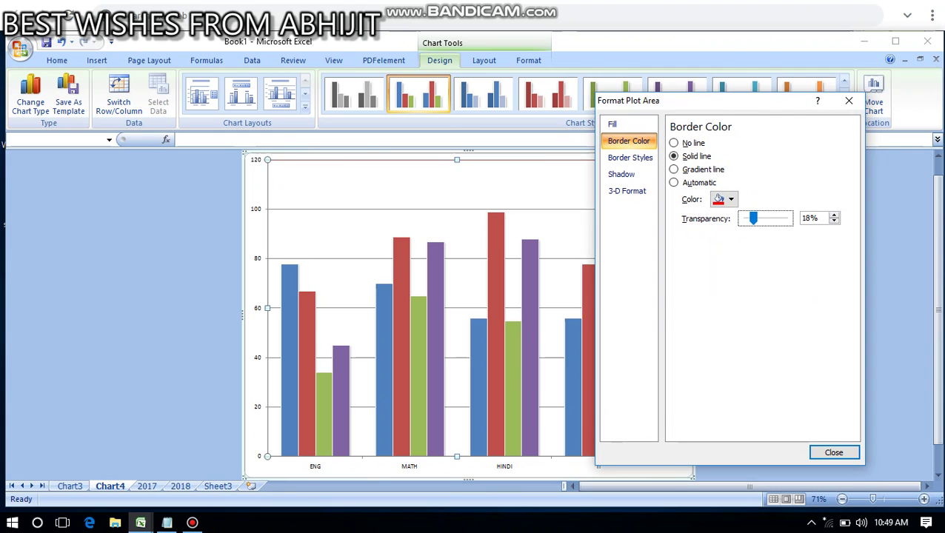
key("Return")
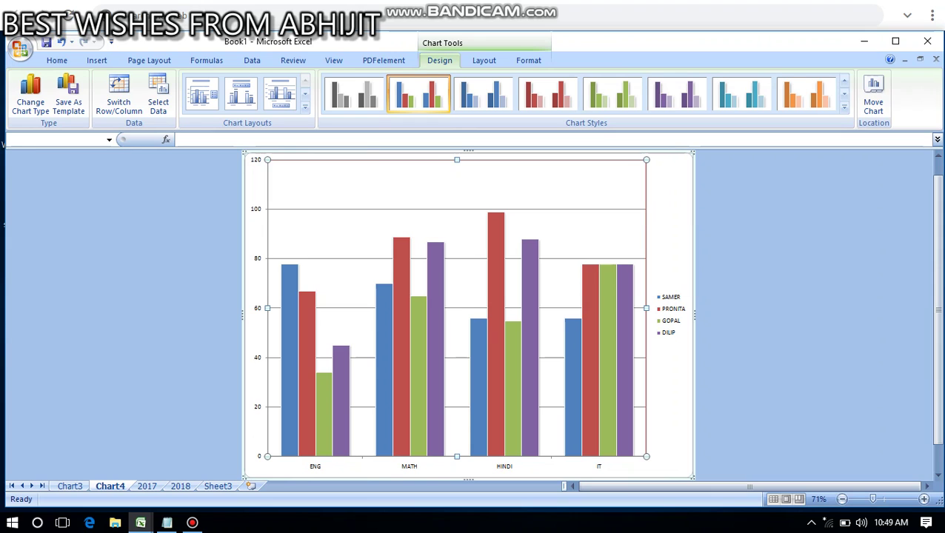
Step: Give the chart's major gridlines a solid line in standard red
left_click(457, 209)
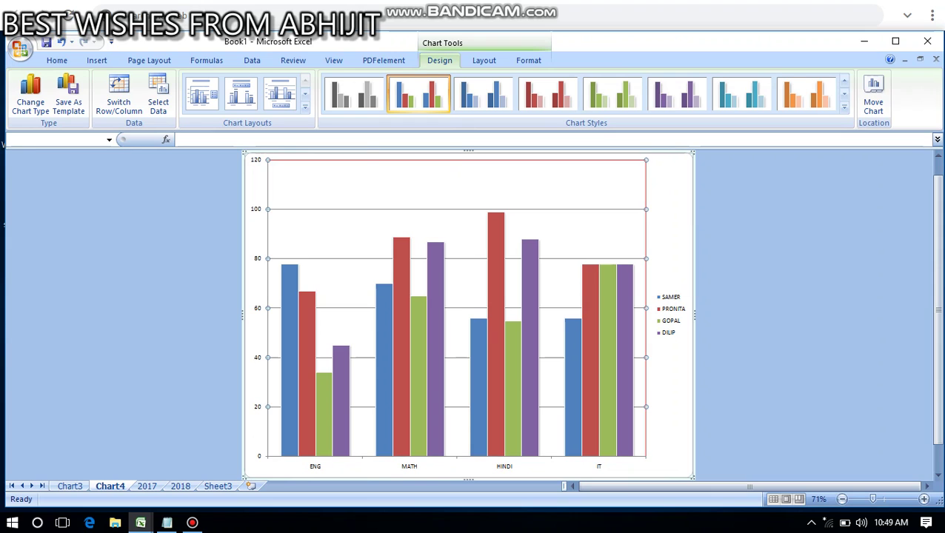
key("Escape")
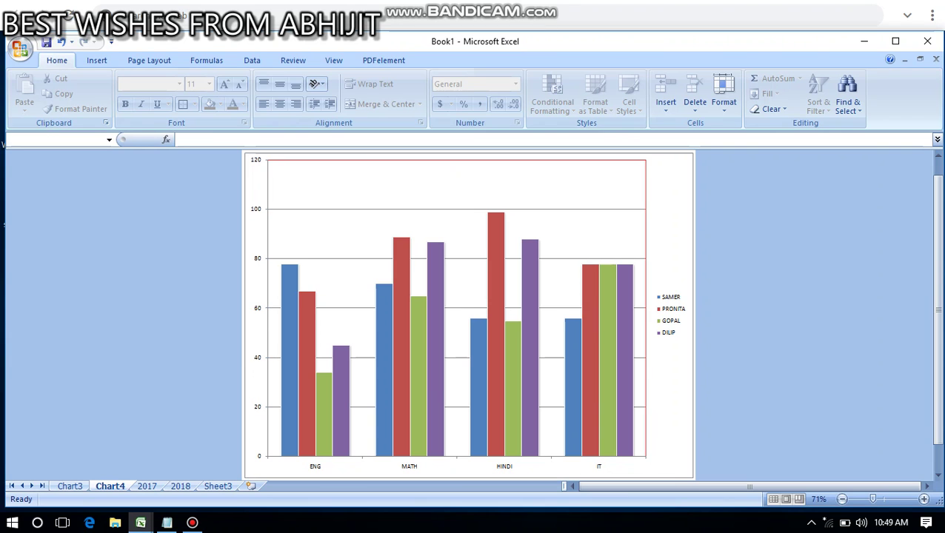
left_click(435, 226)
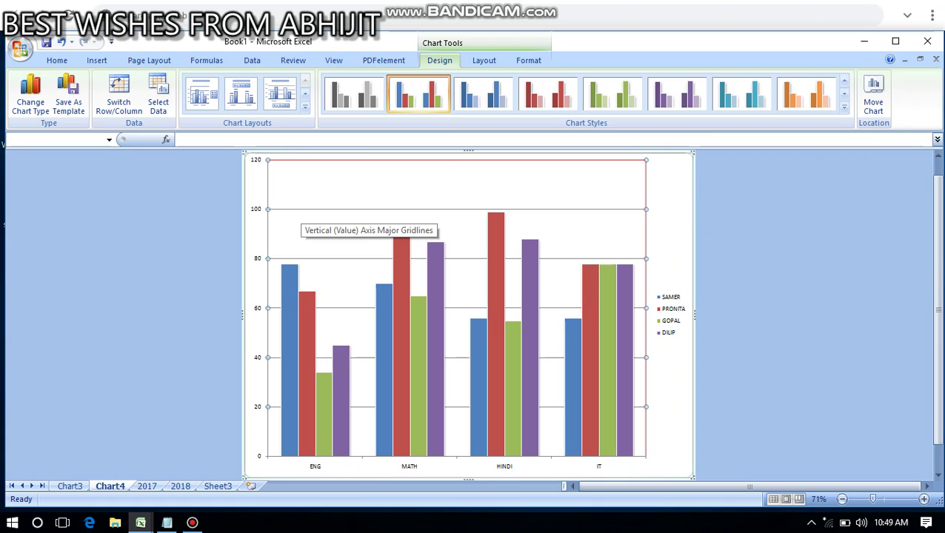
right_click(302, 210)
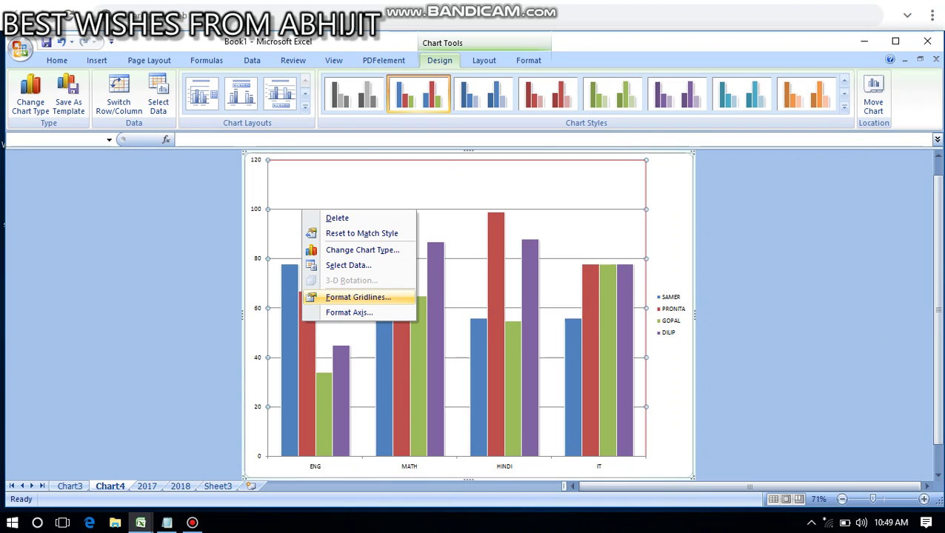
left_click(358, 297)
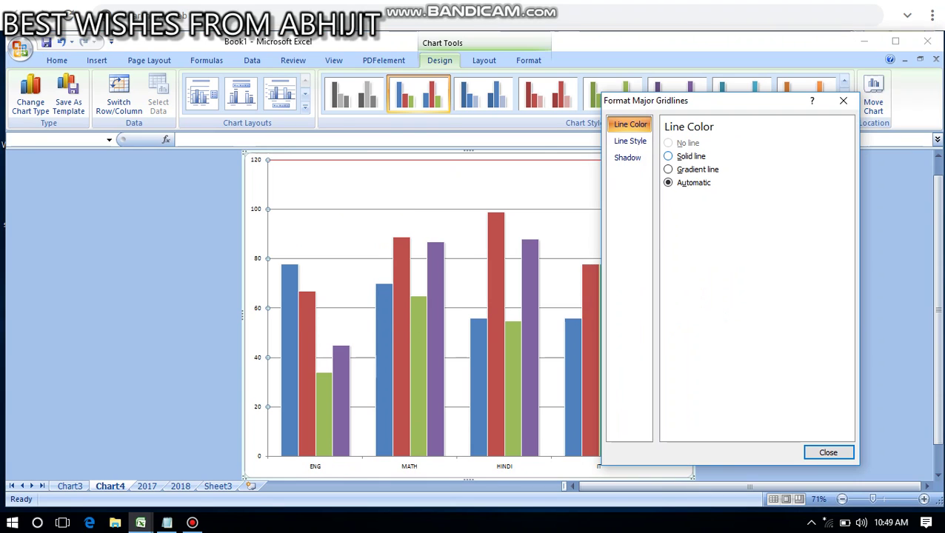
left_click(668, 156)
left_click(717, 199)
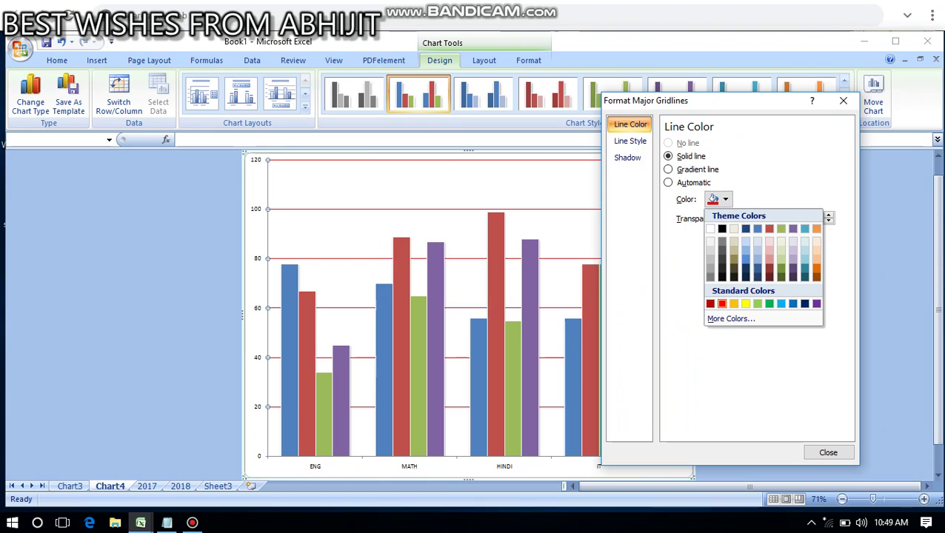
left_click(722, 302)
Step: Set the dash type of the major gridlines to the round dot pattern
left_click(631, 141)
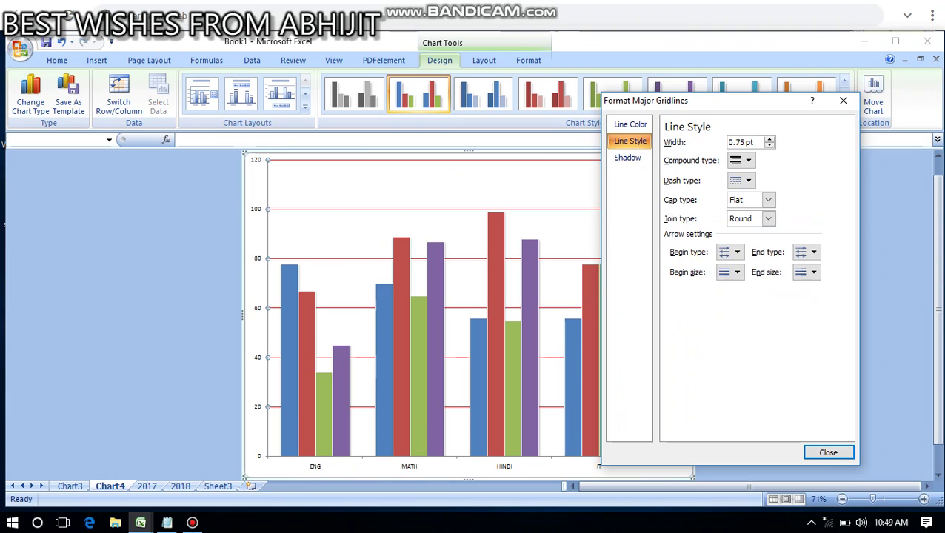
left_click(741, 181)
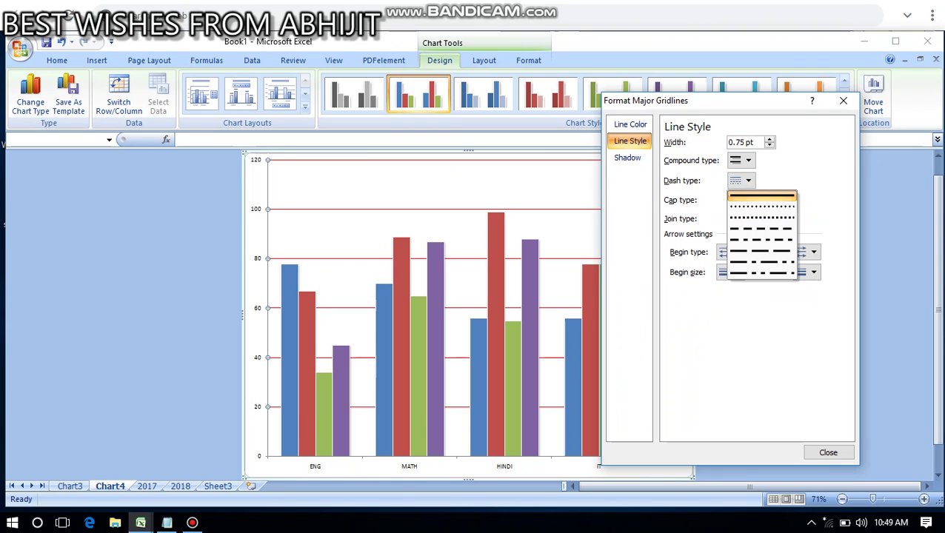
left_click(761, 206)
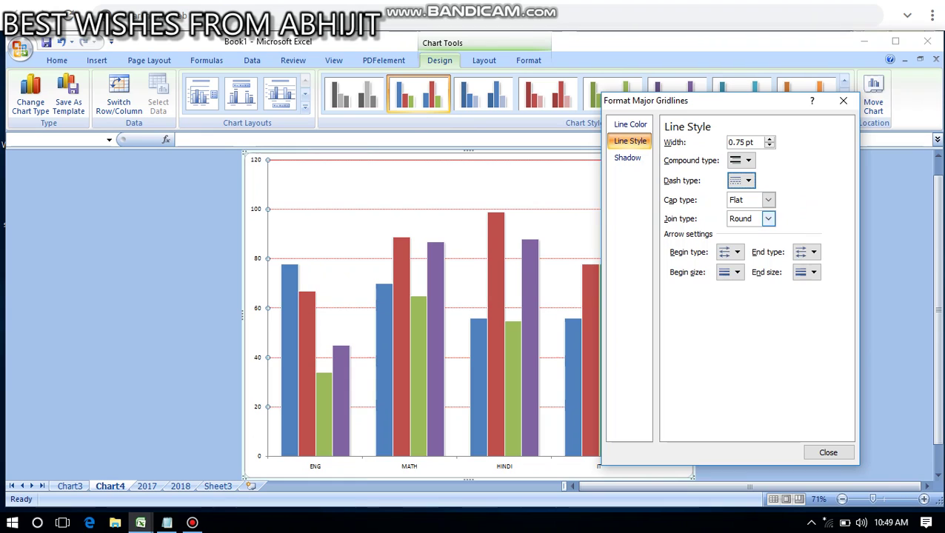
left_click(828, 453)
key("Escape")
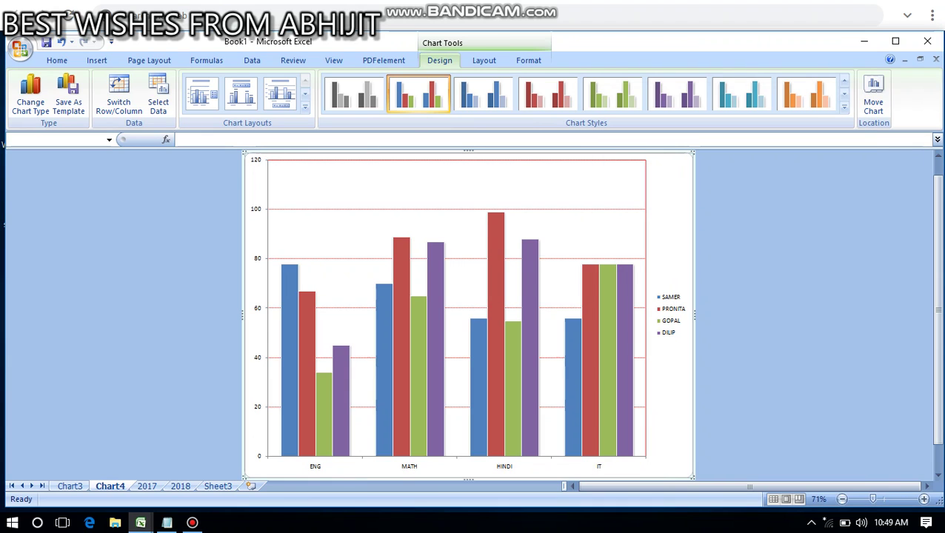
key("Escape")
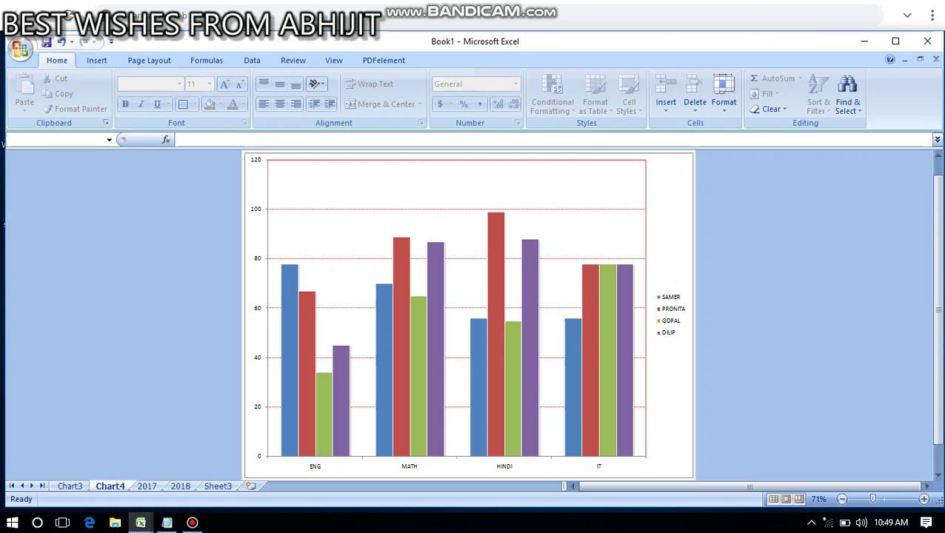
Step: Add data labels to the blue, red, green and purple column series of the marks chart
left_click(289, 354)
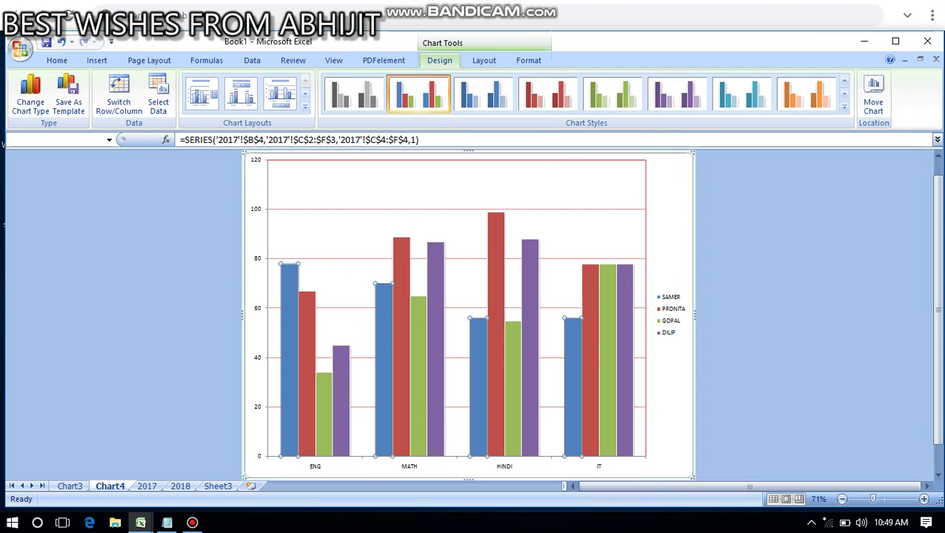
right_click(289, 274)
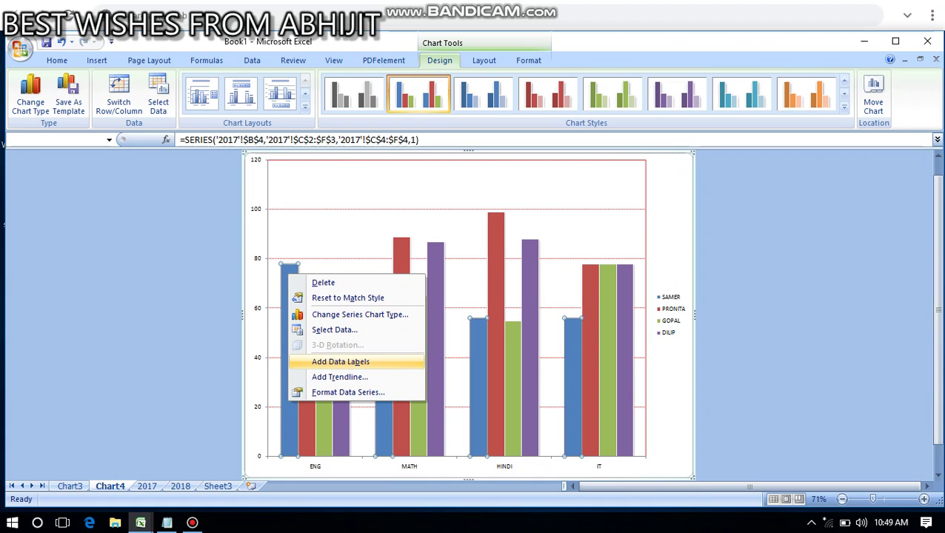
left_click(340, 361)
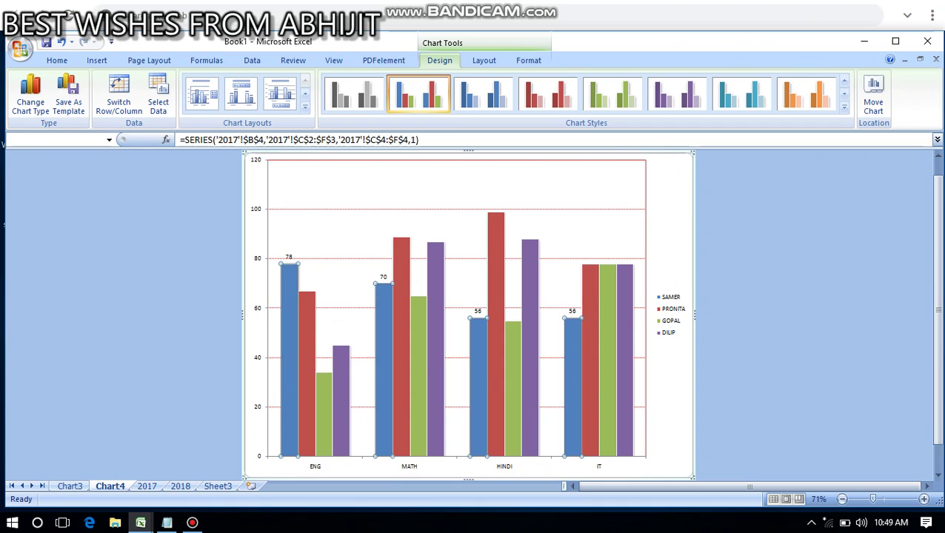
mouse_move(307, 332)
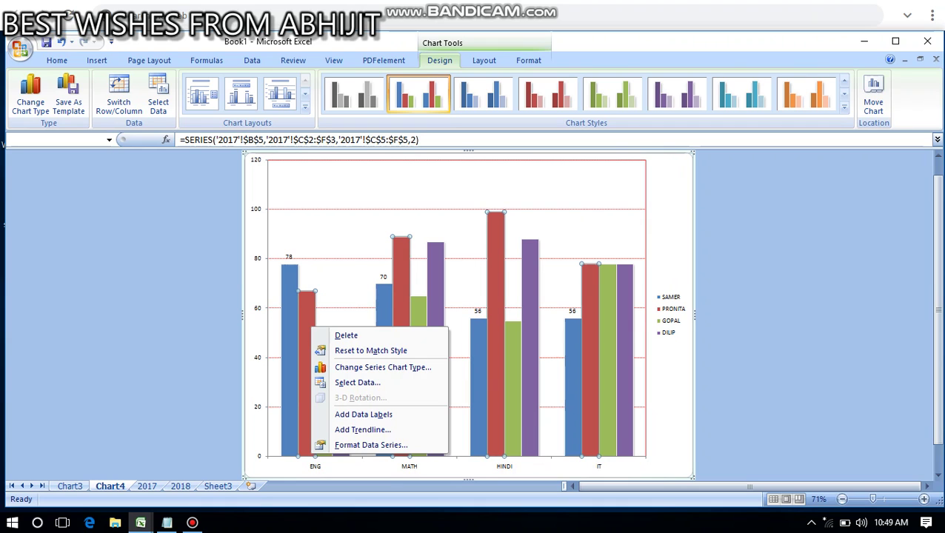
left_click(363, 414)
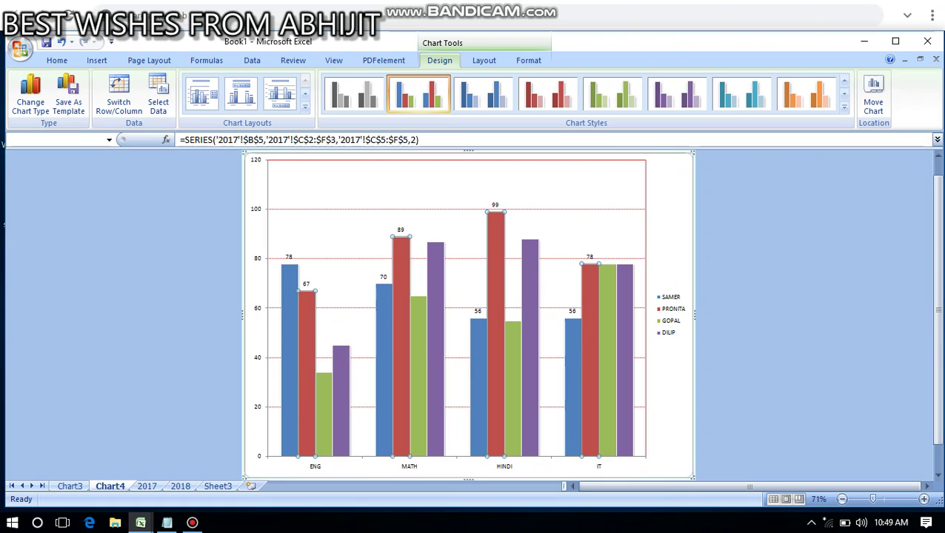
right_click(326, 389)
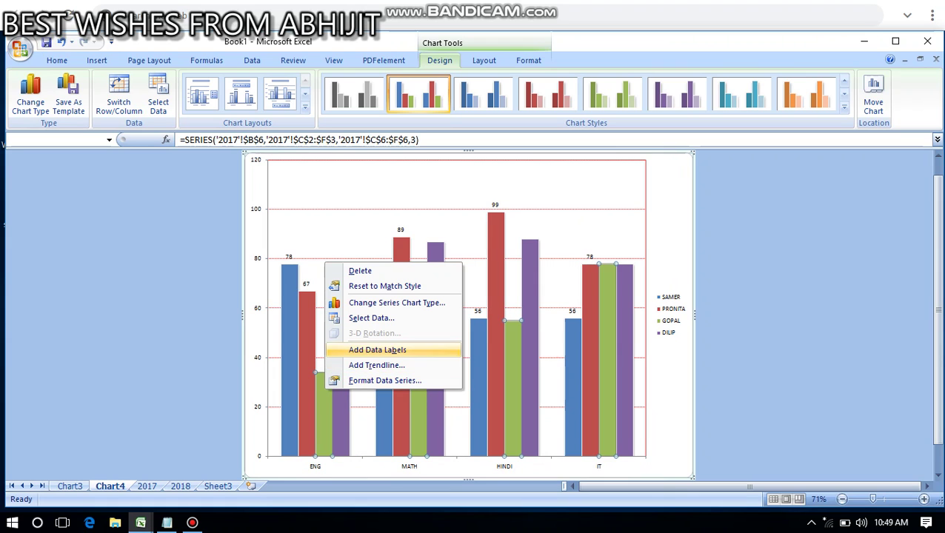
left_click(379, 350)
right_click(342, 393)
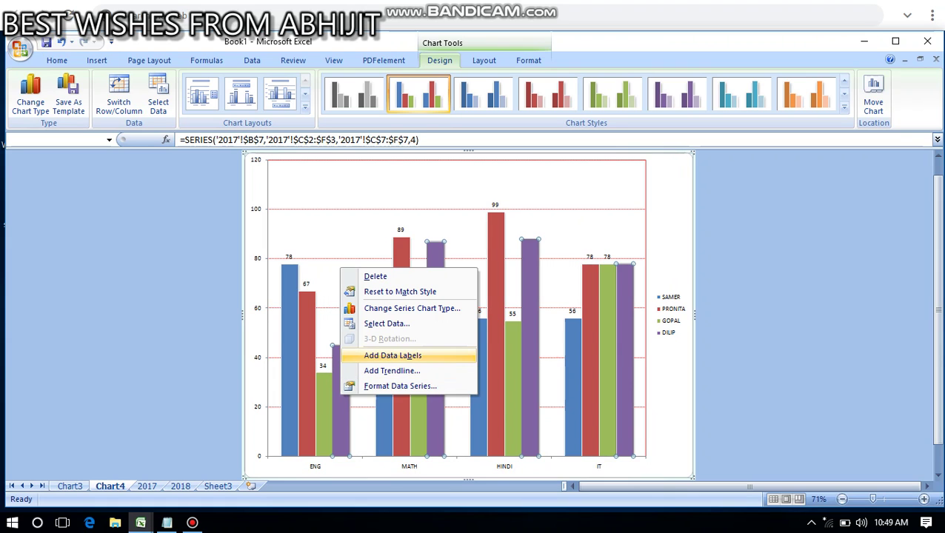
left_click(381, 354)
key("Escape")
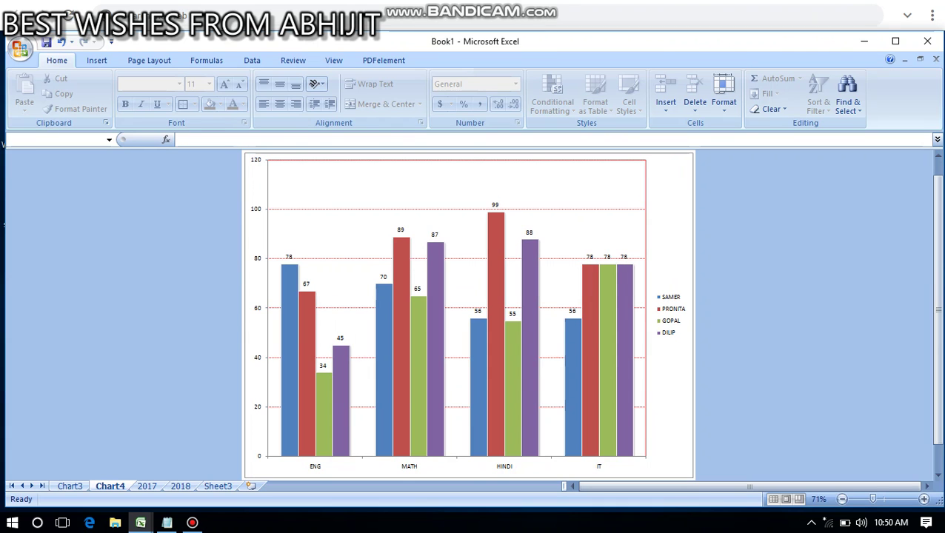
Step: Try dark red and light green solid fills on the blue column series, and set its fill to yellow
left_click(289, 327)
right_click(289, 327)
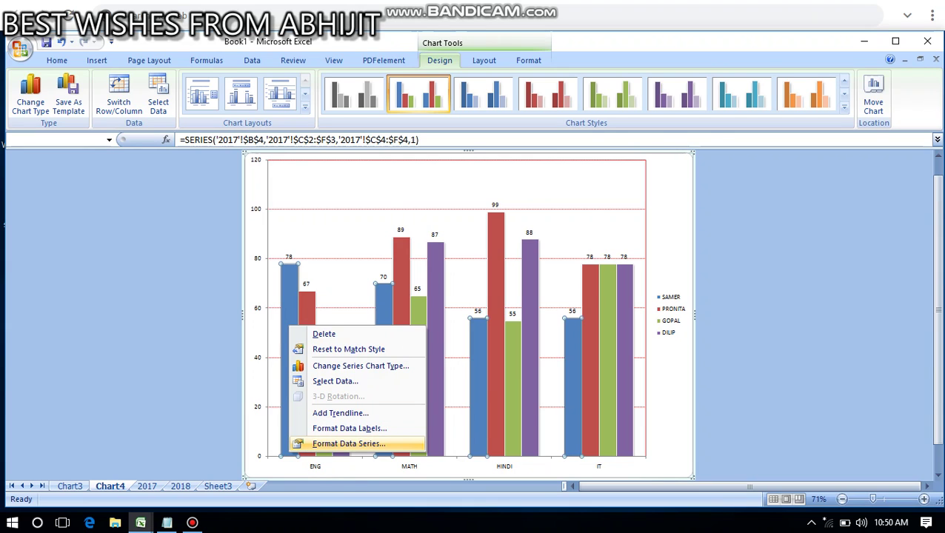
left_click(349, 444)
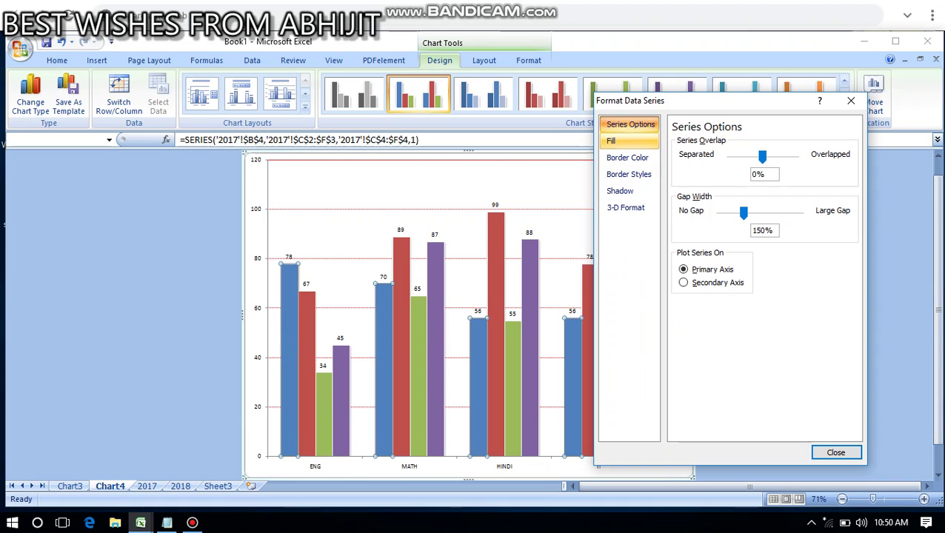
left_click(622, 140)
left_click(676, 155)
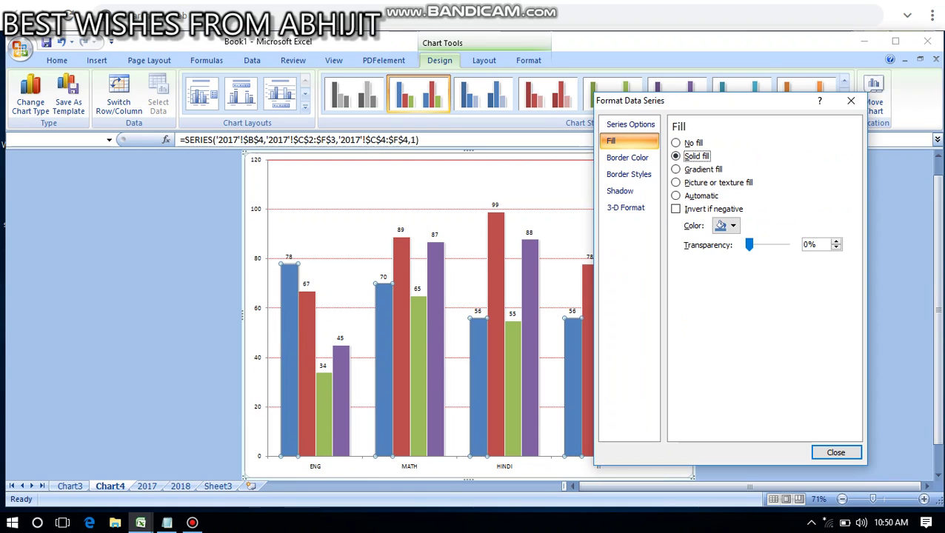
left_click(726, 226)
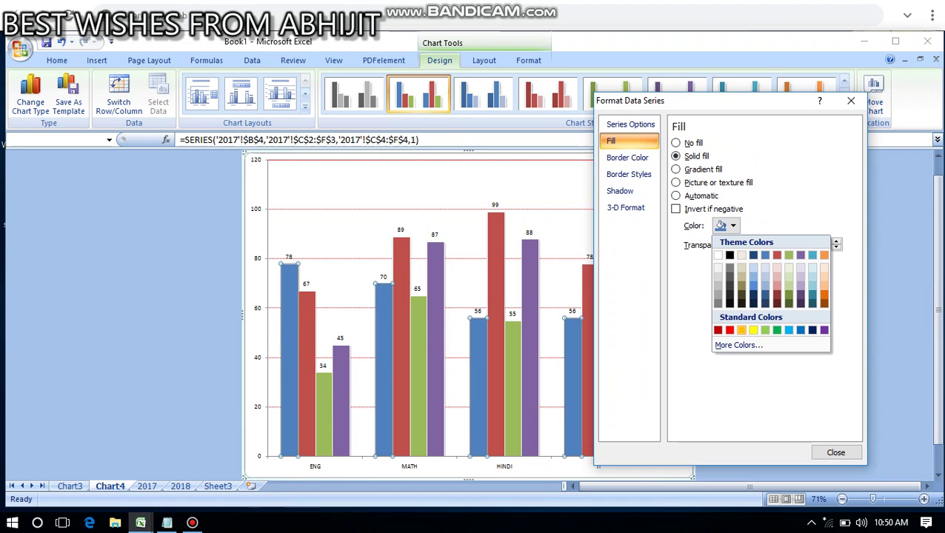
left_click(718, 330)
left_click(725, 225)
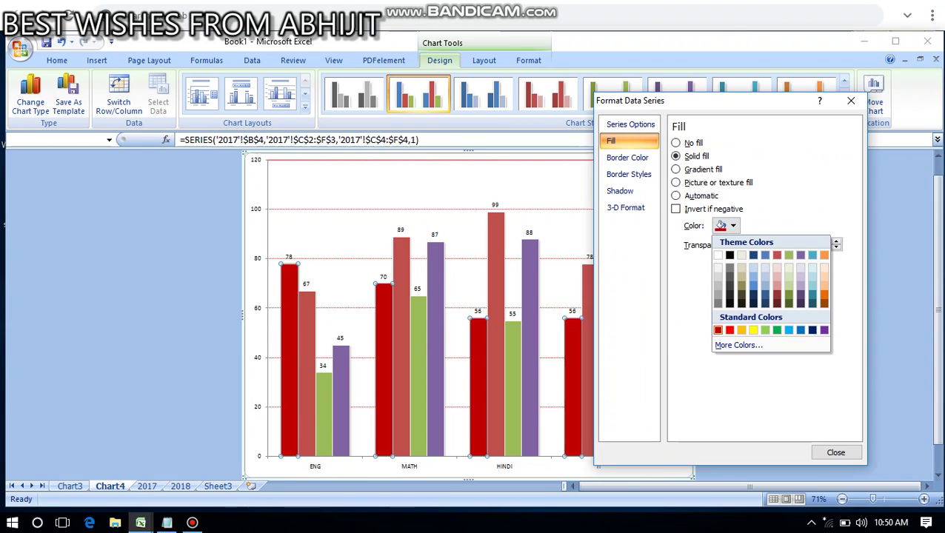
left_click(789, 284)
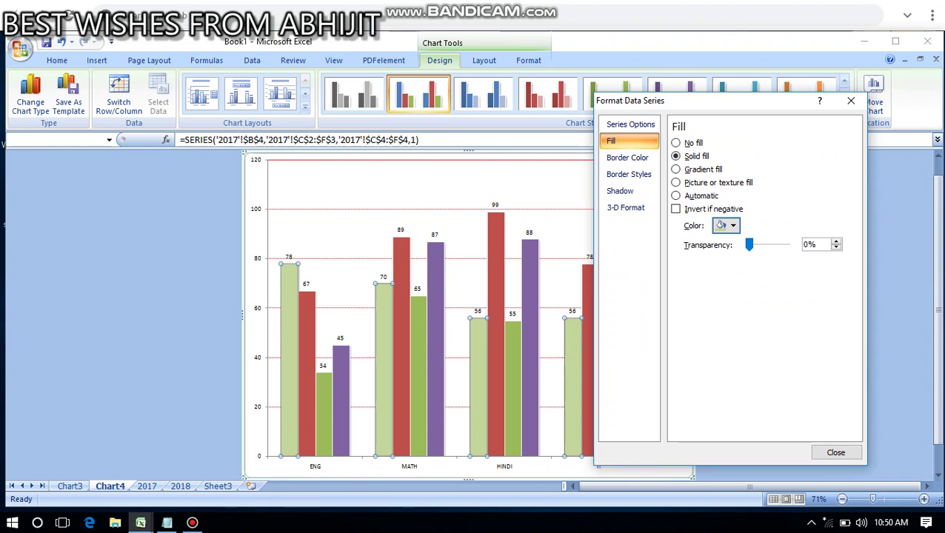
left_click(726, 226)
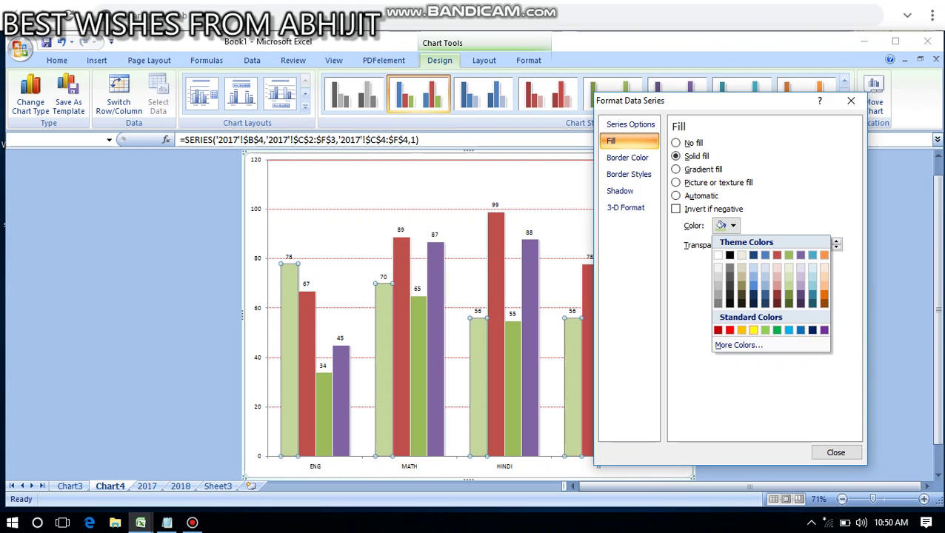
left_click(753, 329)
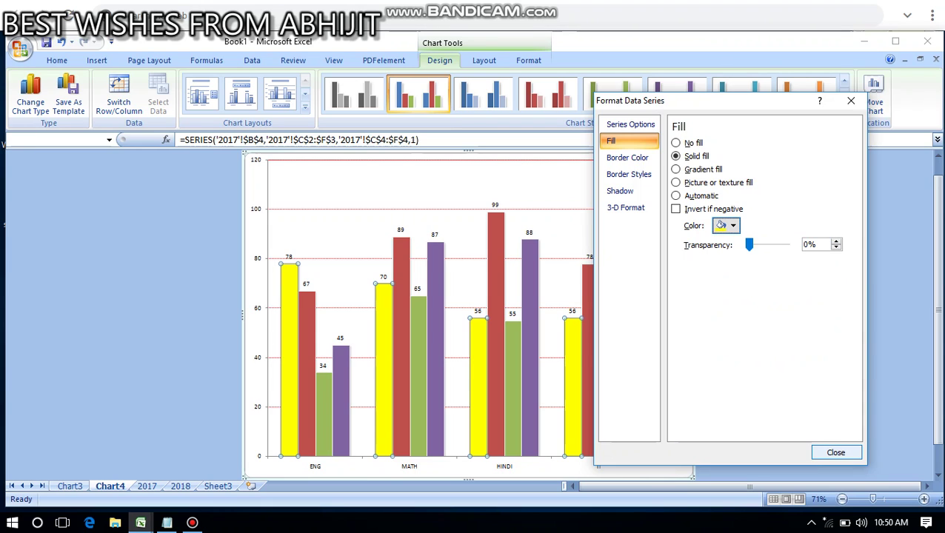
left_click(836, 453)
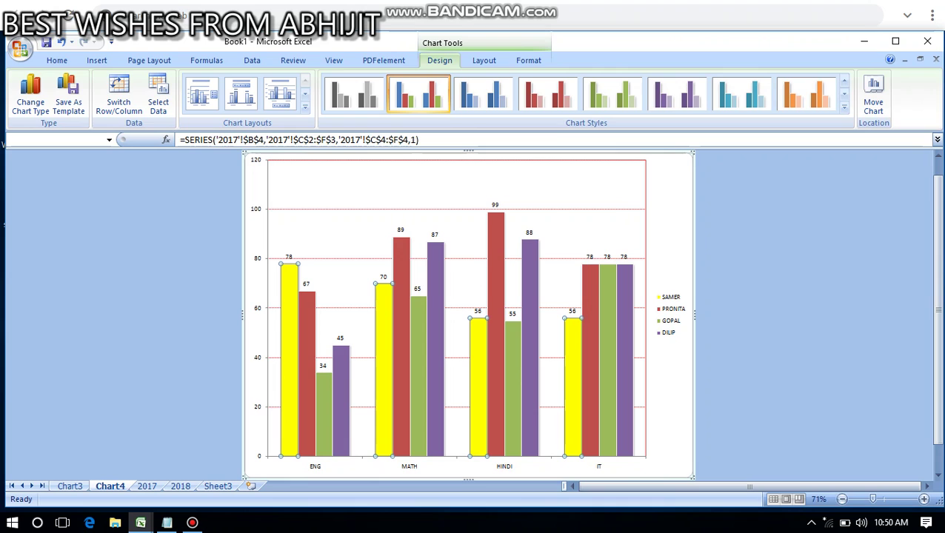
Step: Stretch the chart legend's box upward to make it taller
key("Escape")
left_click(671, 314)
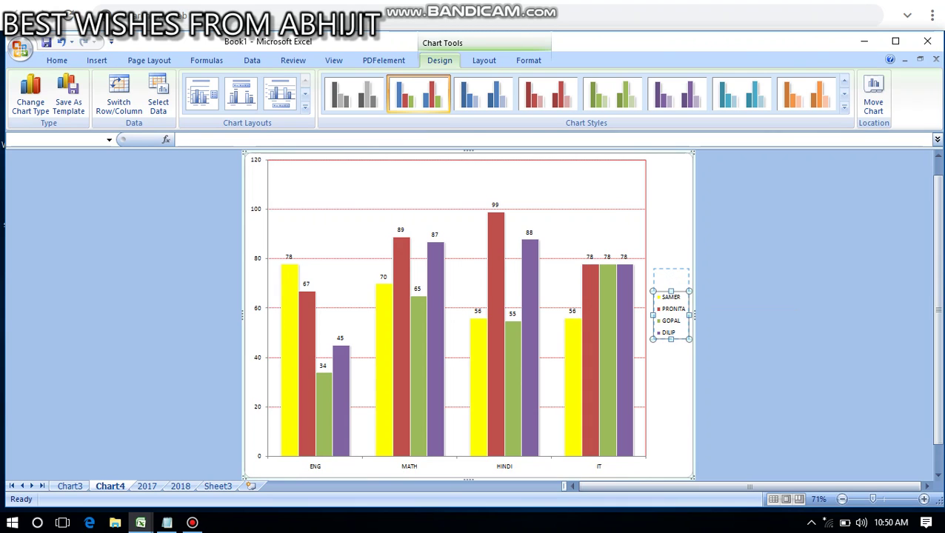
left_click_drag(671, 269, 671, 269)
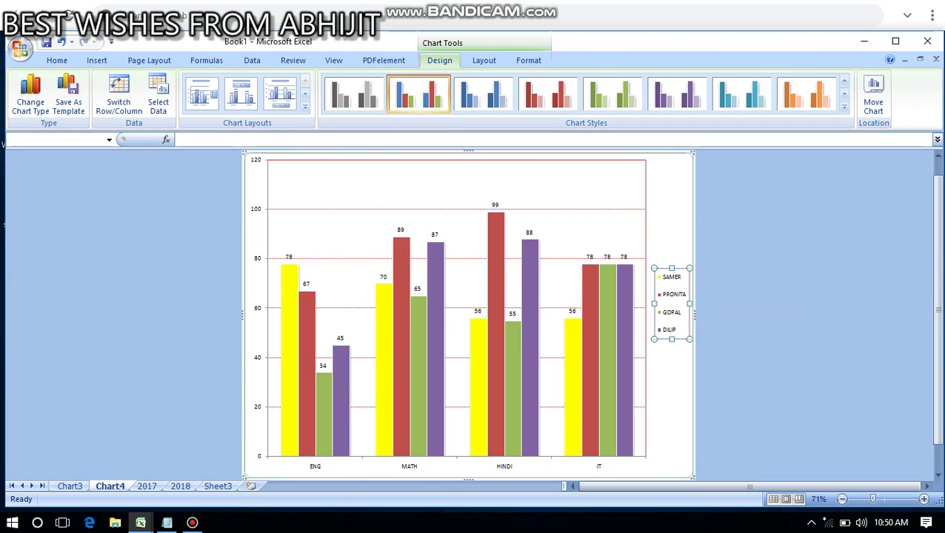
Step: Examine the chart legend's formatting options for position, fill, border colour, border styles and shadow
right_click(680, 273)
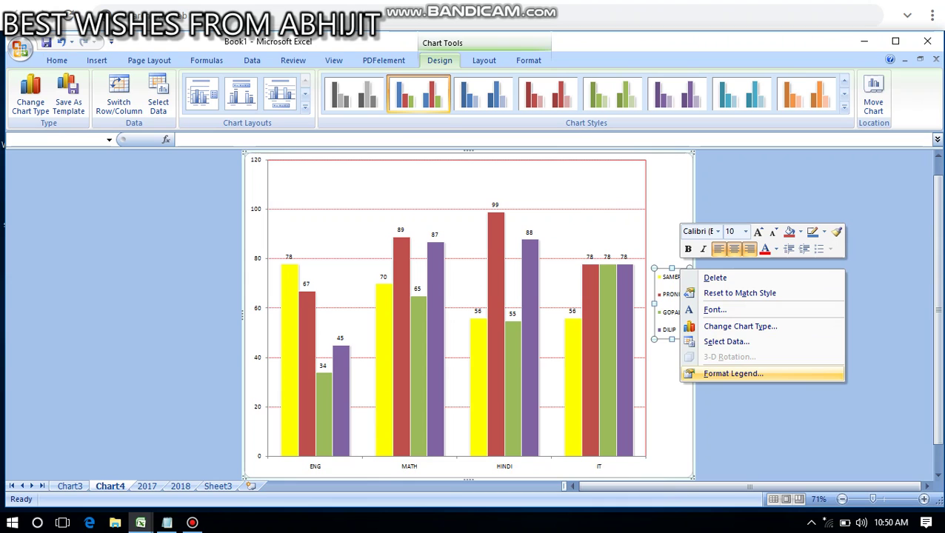
left_click(733, 374)
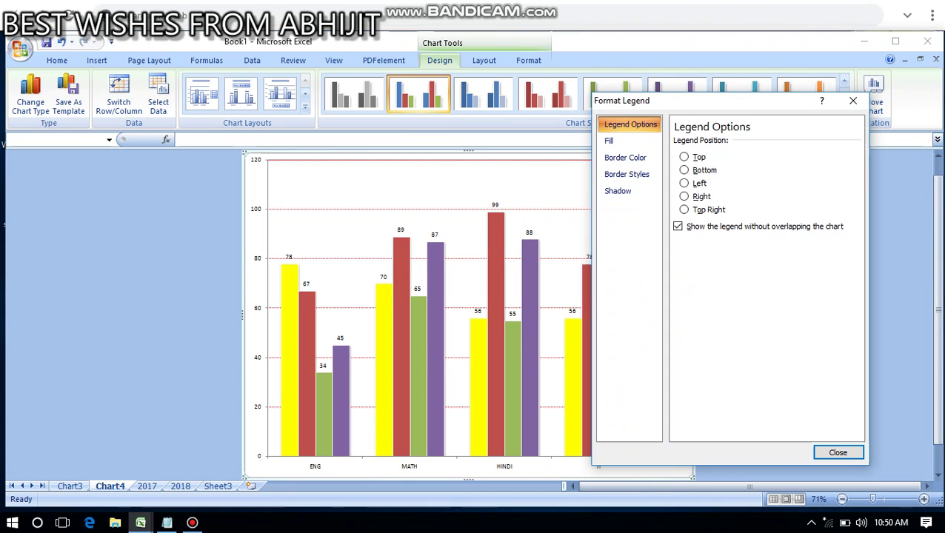
left_click(609, 140)
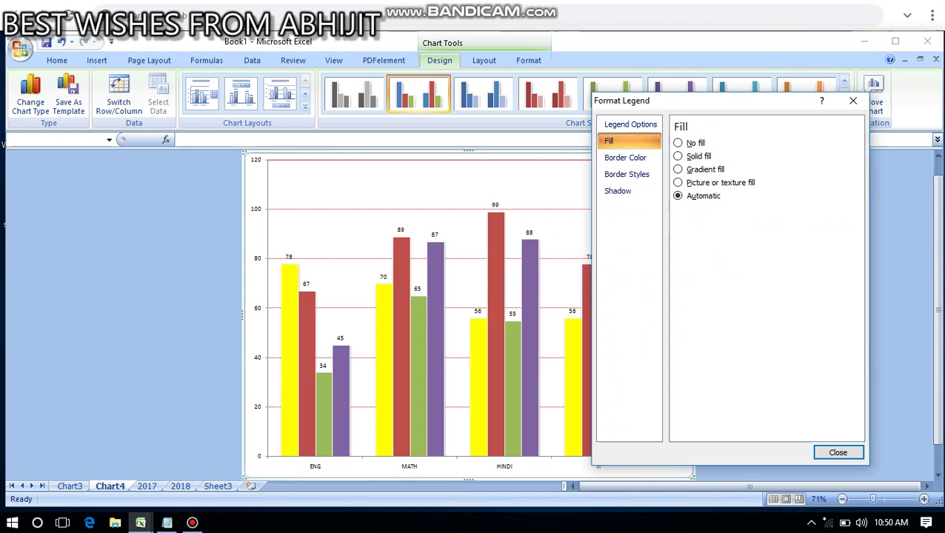
left_click_drag(688, 110, 316, 94)
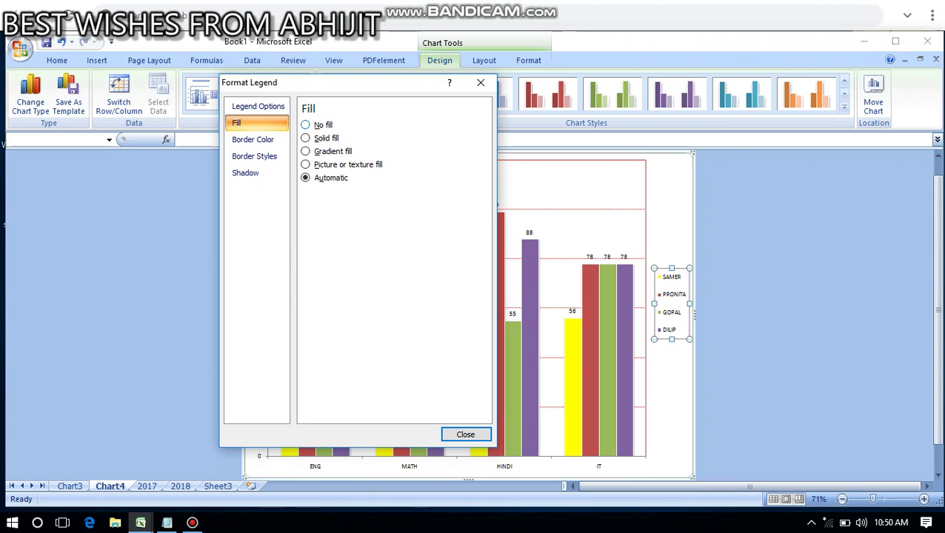
left_click(253, 139)
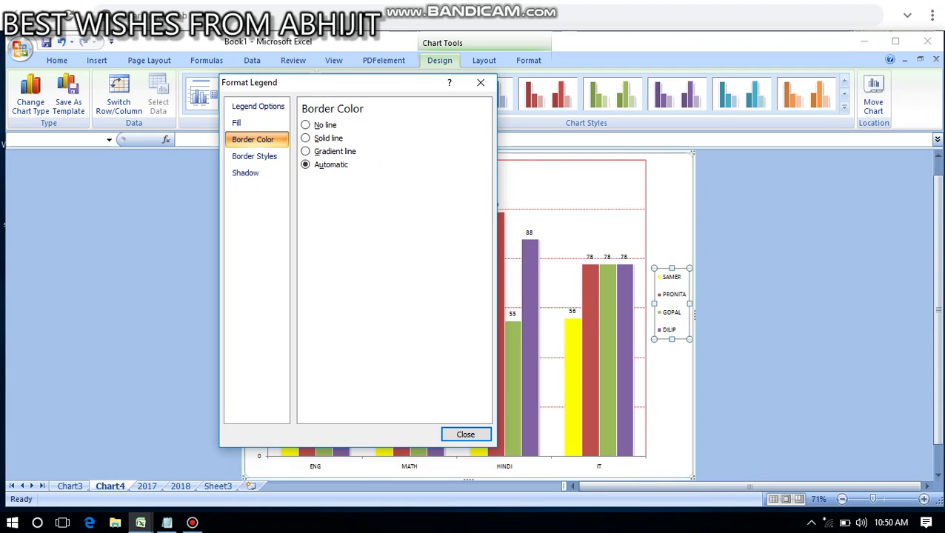
left_click(254, 156)
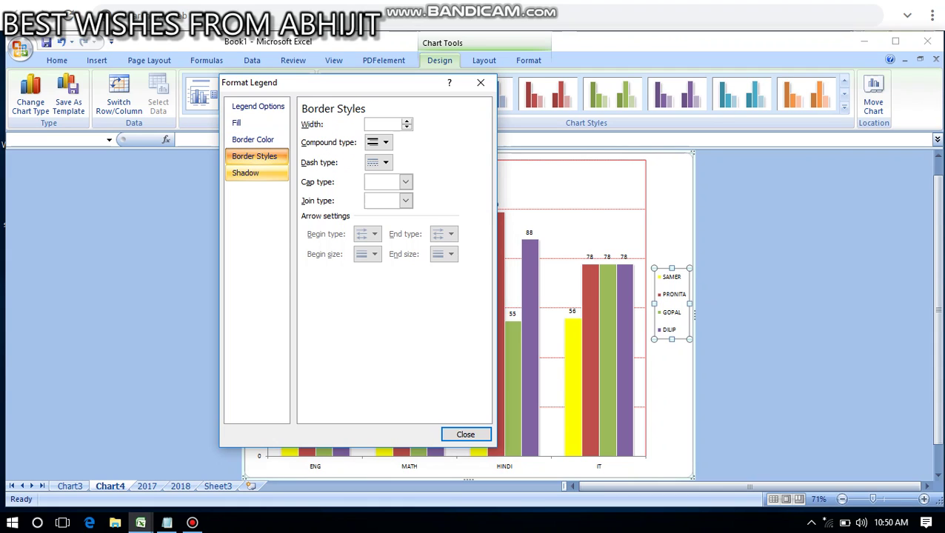
left_click(245, 173)
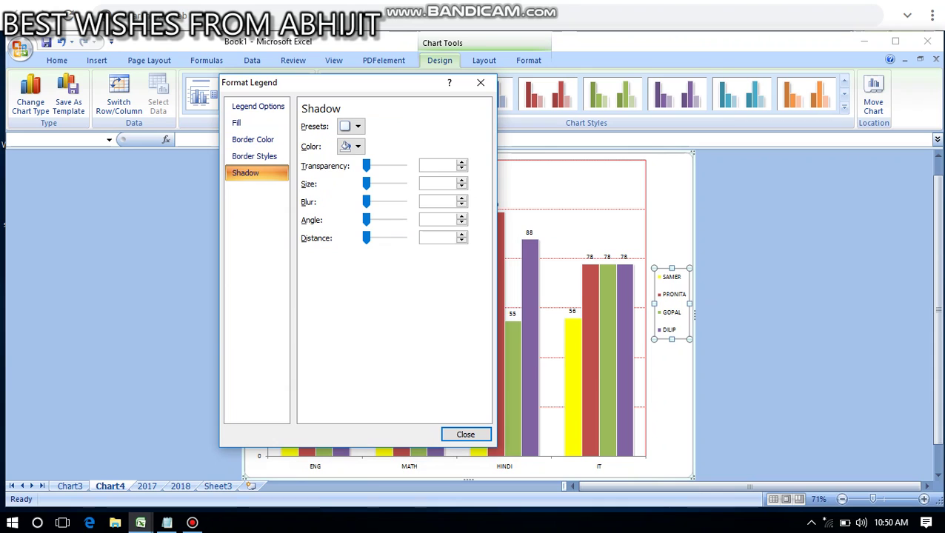
left_click(481, 82)
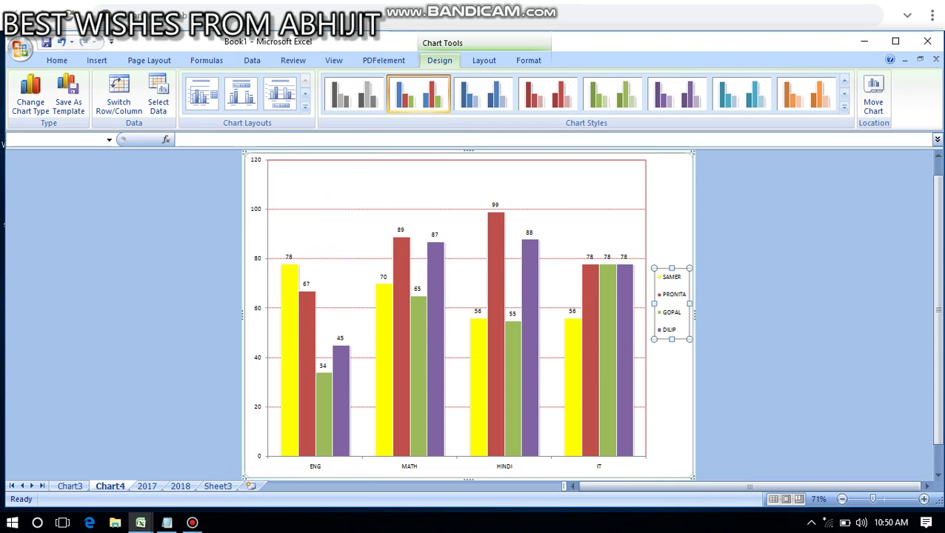
Step: Set the legend's font size to 18 and widen its box toward the plot area so every entry fits on one line
left_click(57, 60)
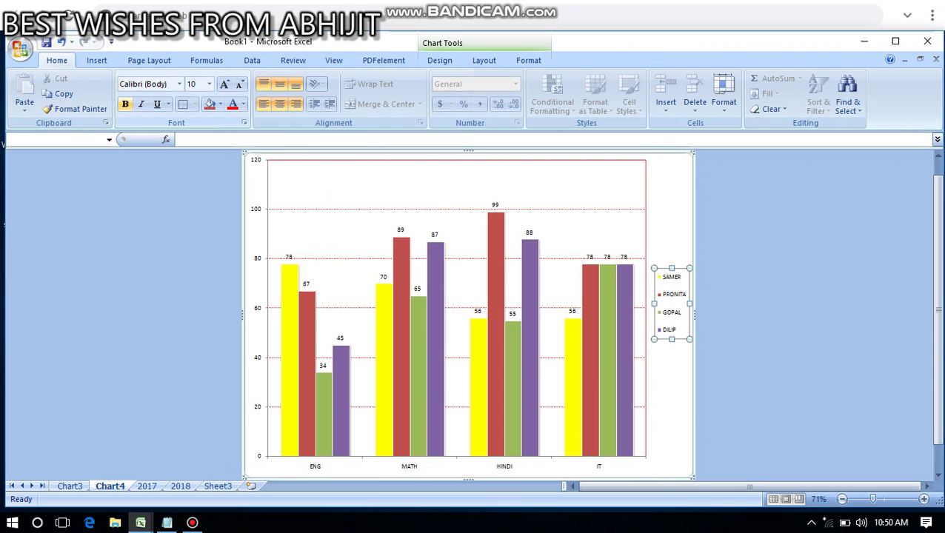
left_click(209, 83)
left_click(196, 192)
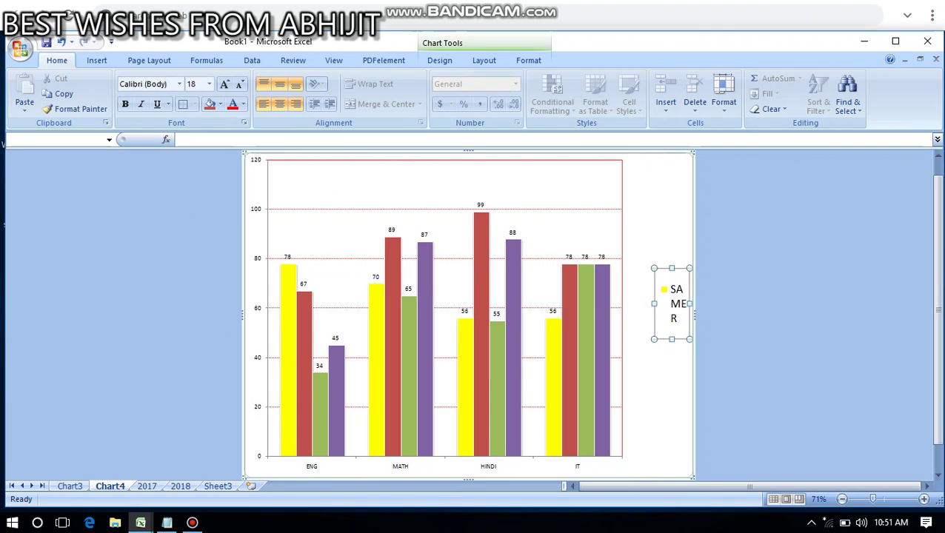
left_click_drag(654, 304, 631, 303)
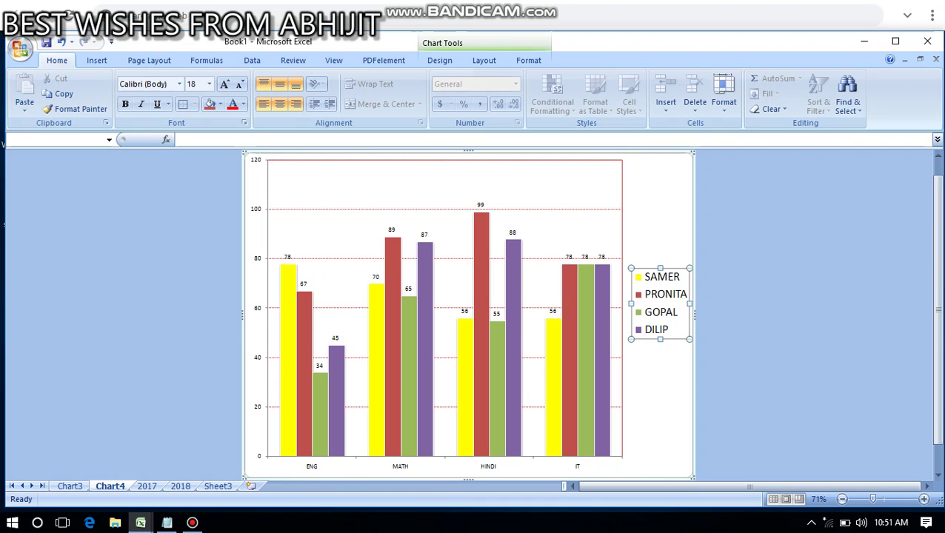
key("Escape")
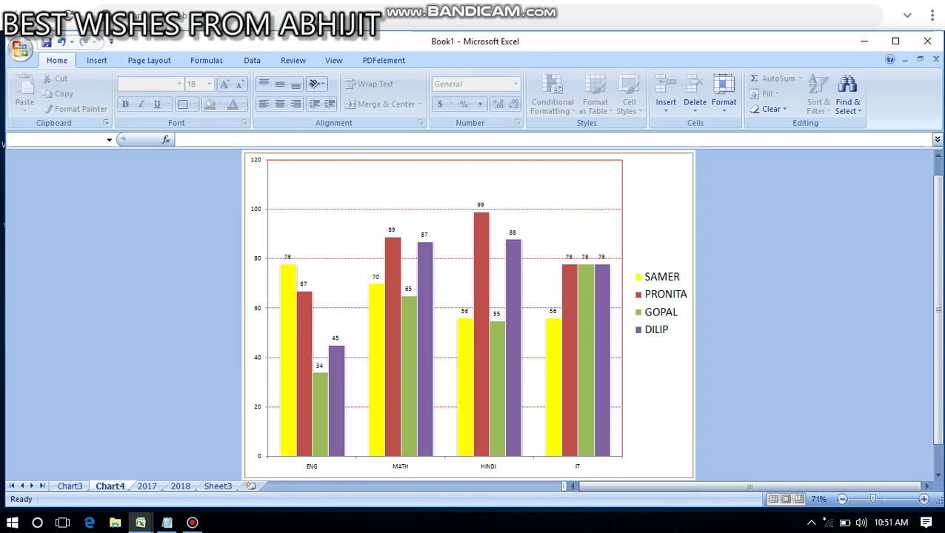
Step: Examine the horizontal axis's formatting options, including axis options, fill, line colour, line style, shadow, 3-D format and alignment
left_click(444, 466)
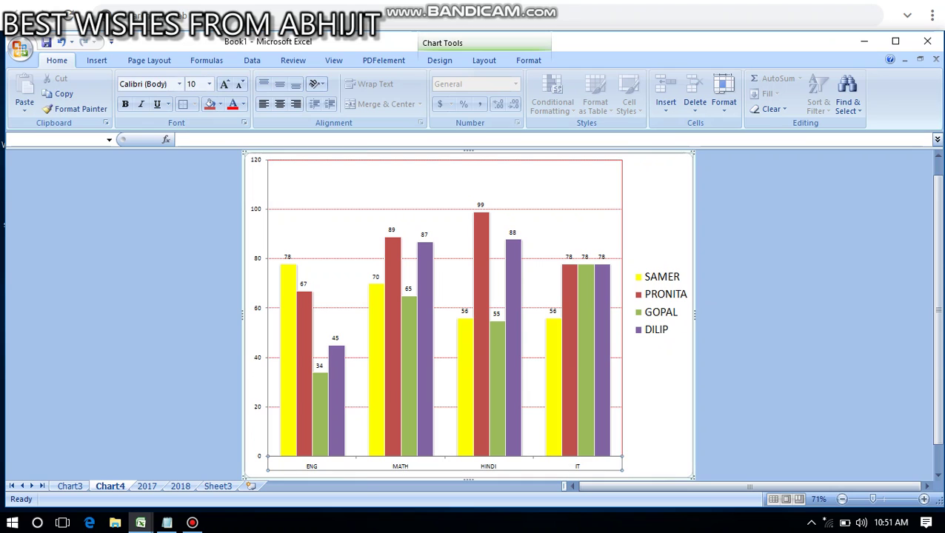
right_click(313, 467)
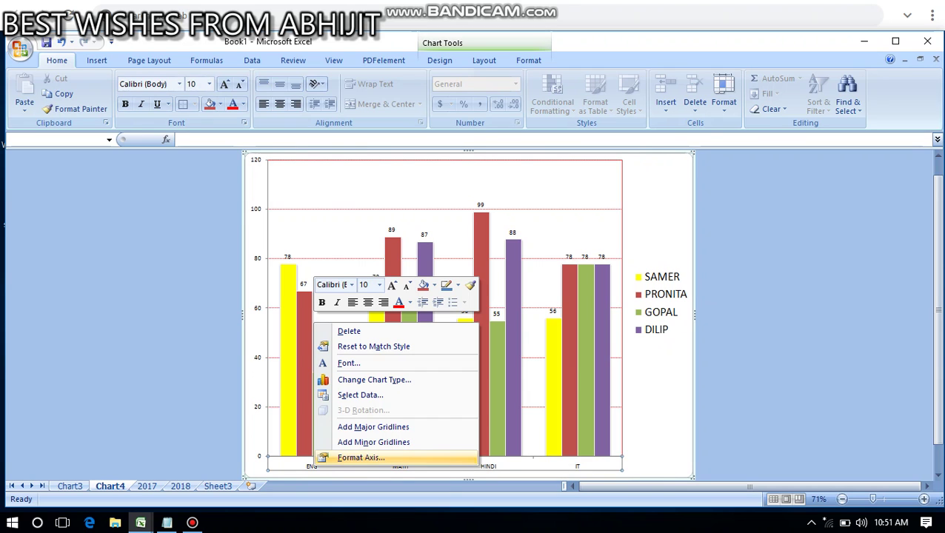
left_click(360, 458)
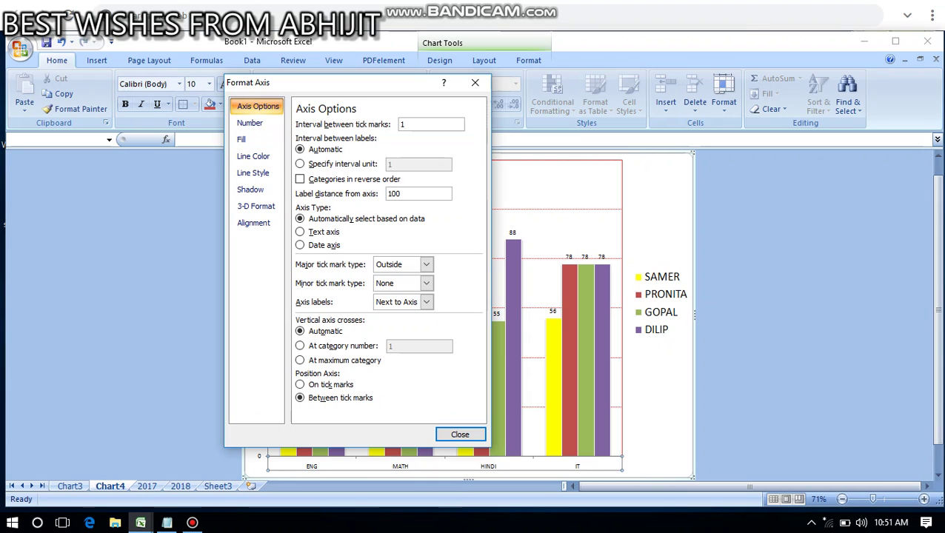
left_click(256, 139)
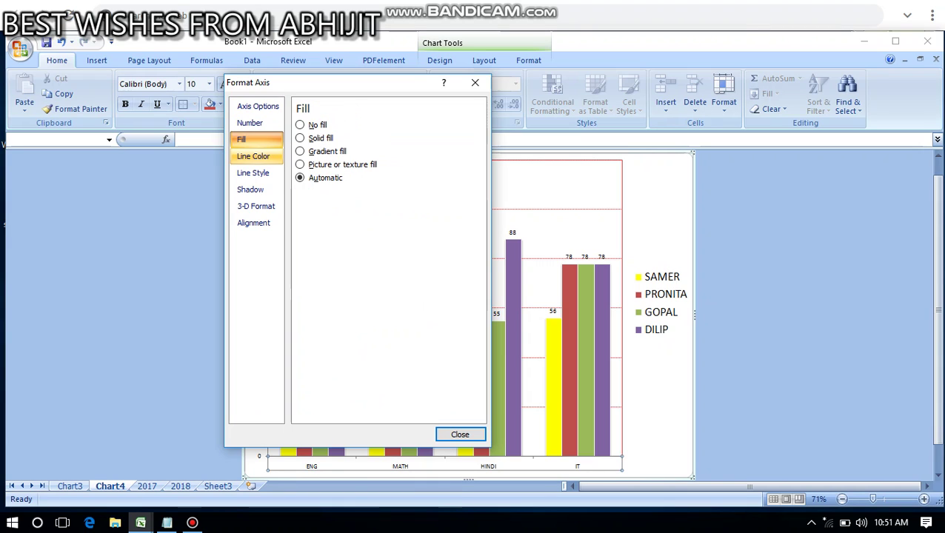
left_click(256, 157)
left_click(255, 173)
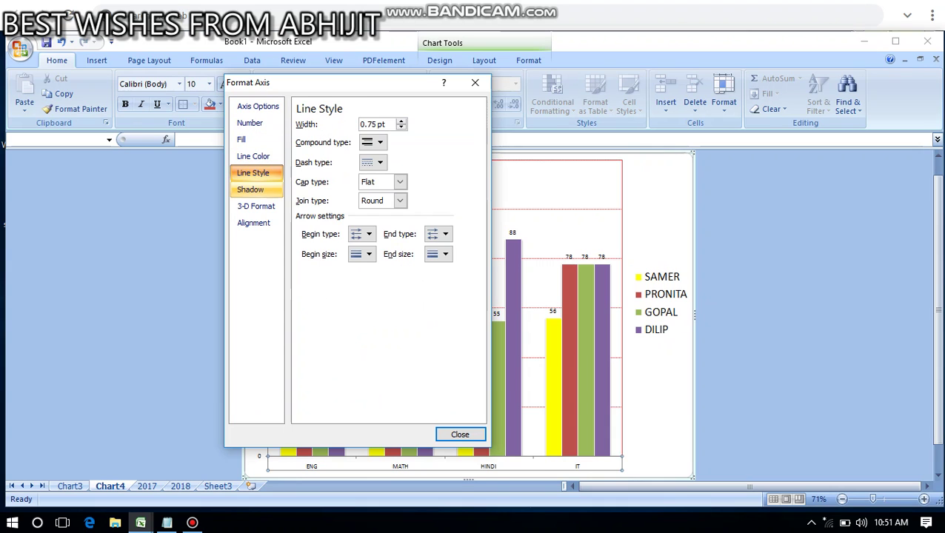
left_click(255, 189)
left_click(256, 206)
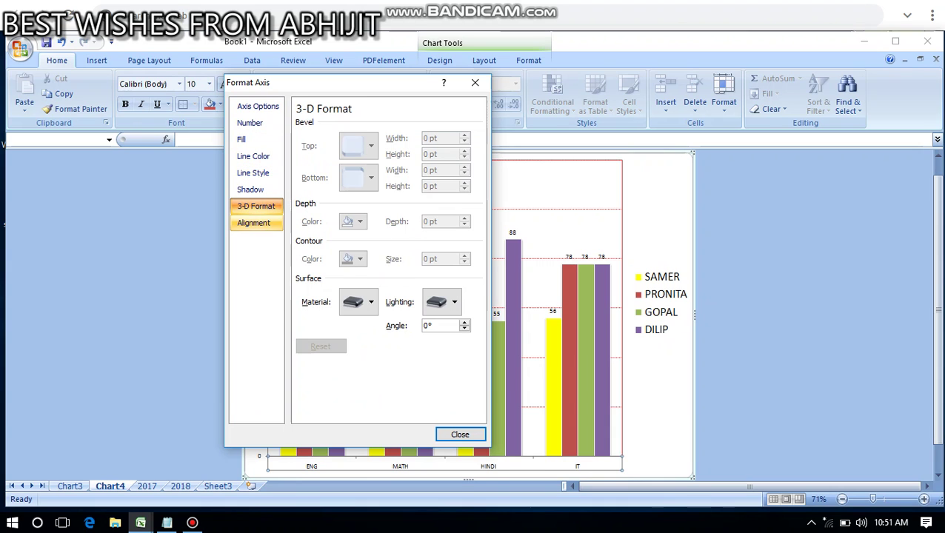
left_click(256, 223)
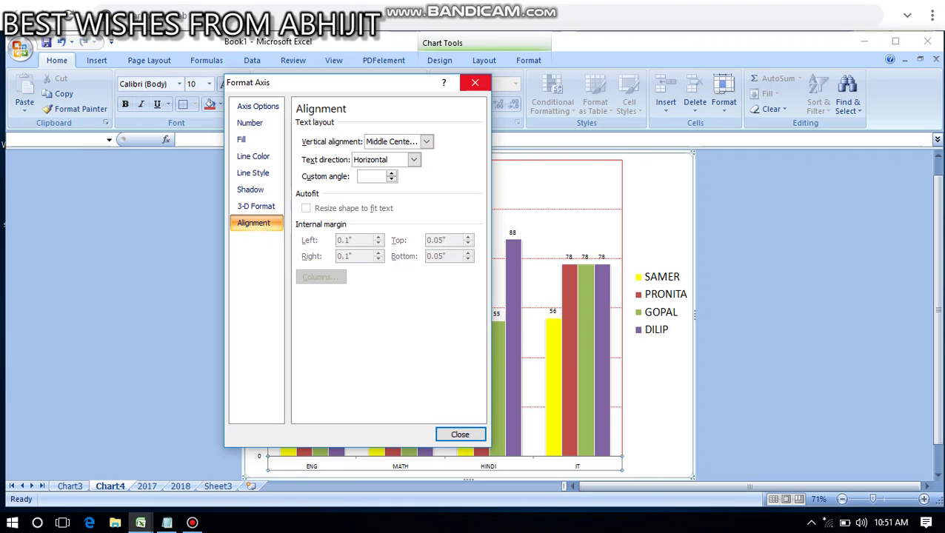
left_click(474, 82)
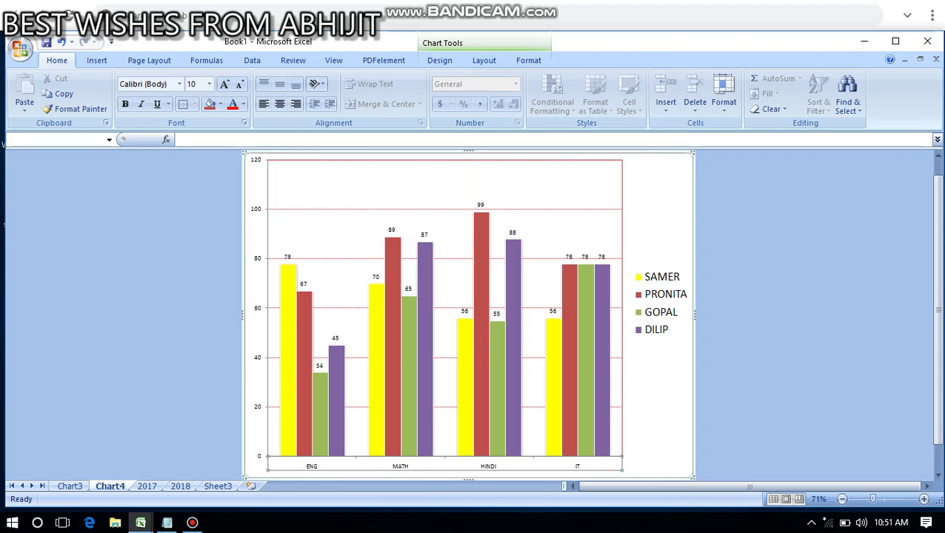
key("Escape")
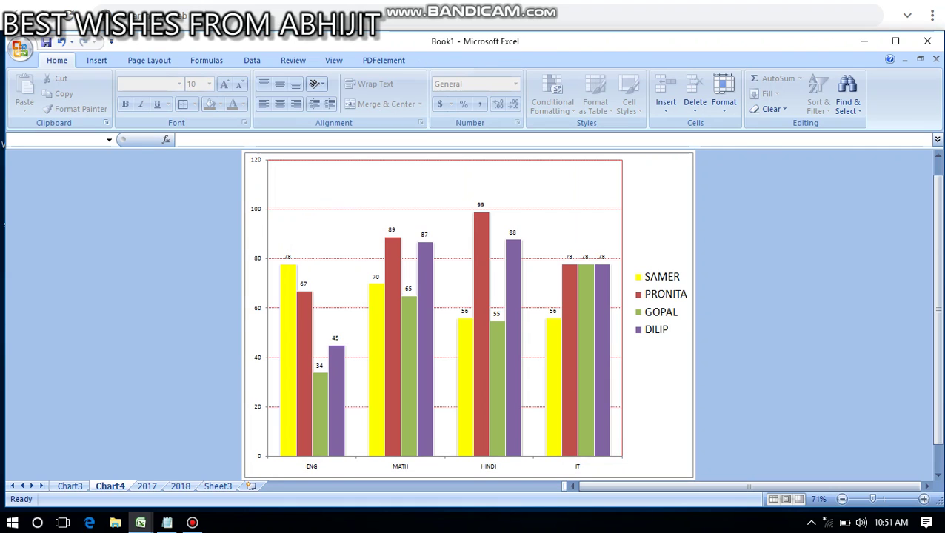
left_click(444, 465)
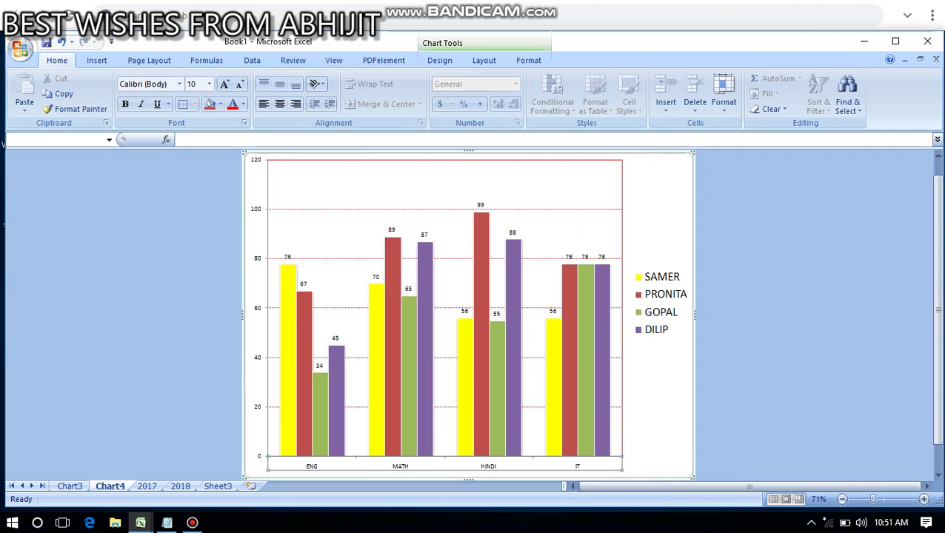
right_click(401, 466)
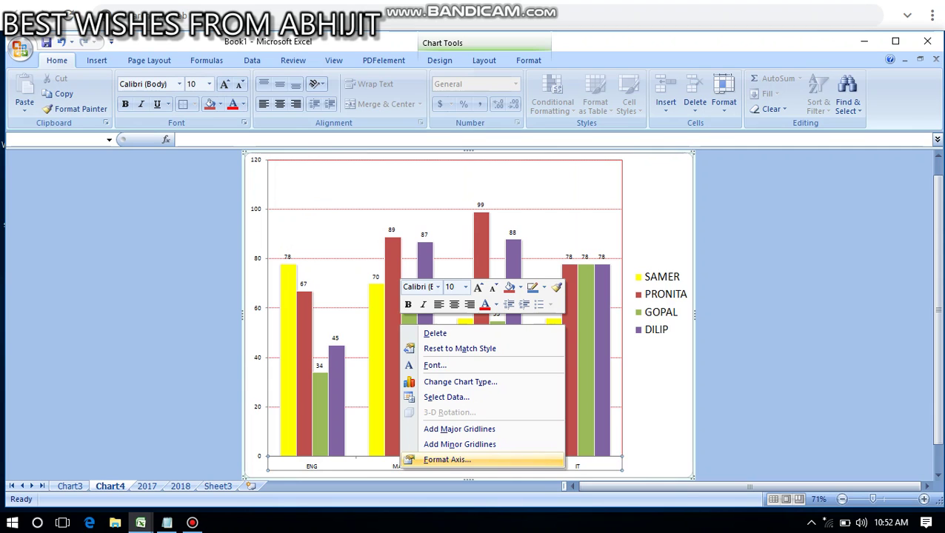
left_click(446, 460)
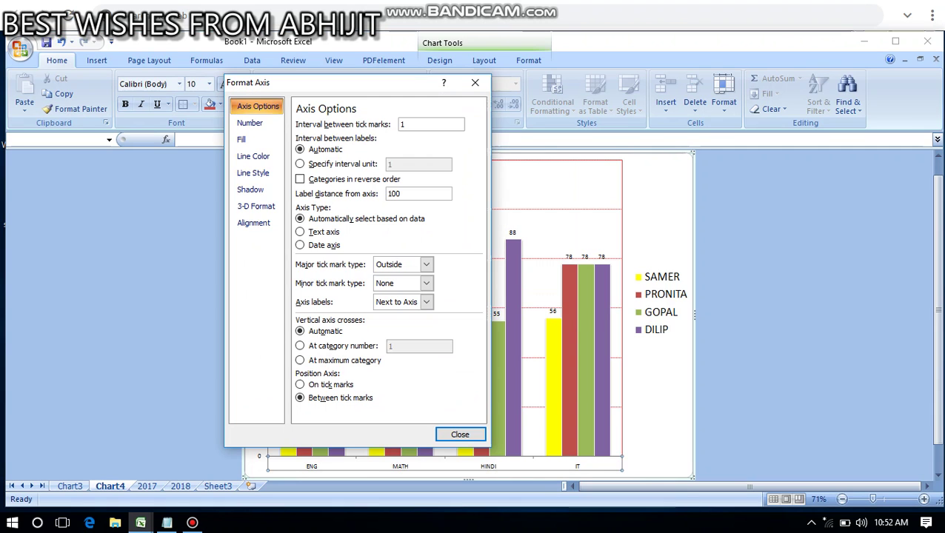
left_click(455, 434)
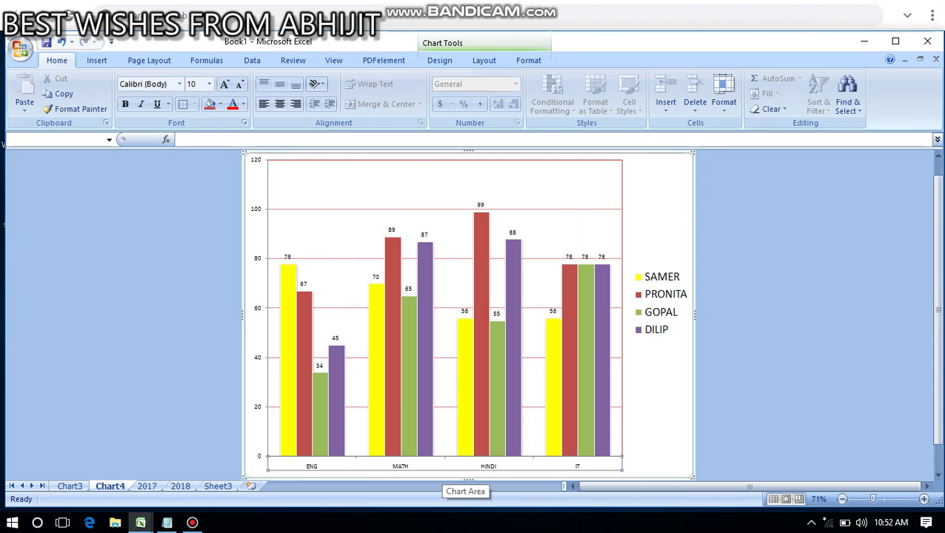
right_click(444, 472)
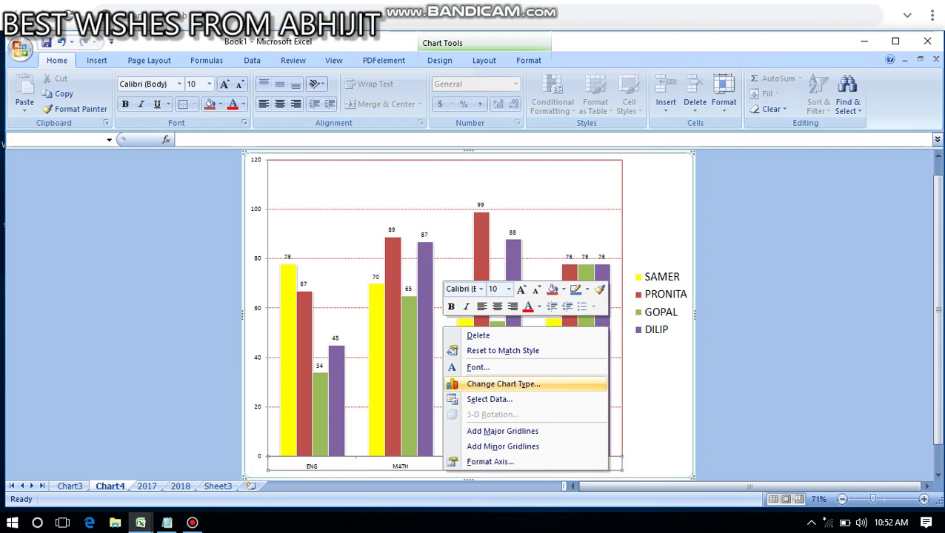
left_click(504, 384)
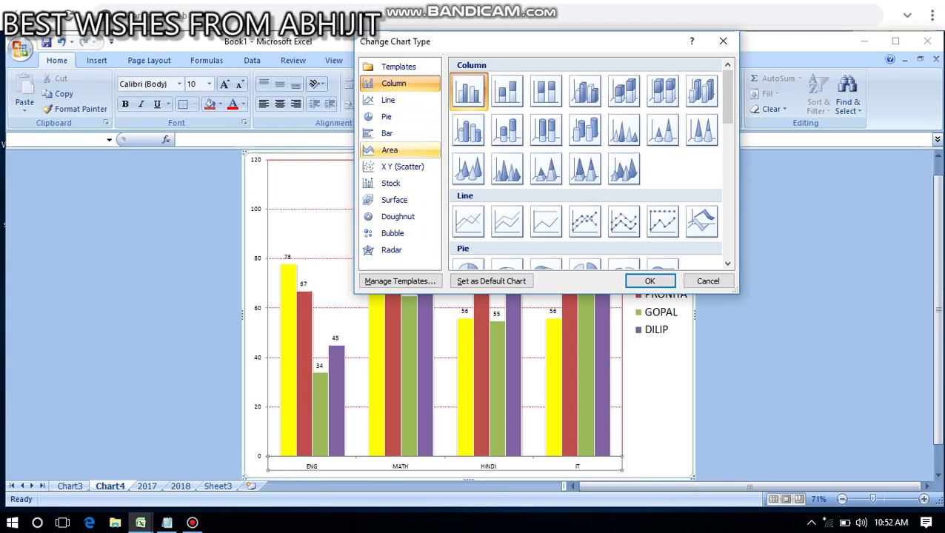
left_click(388, 100)
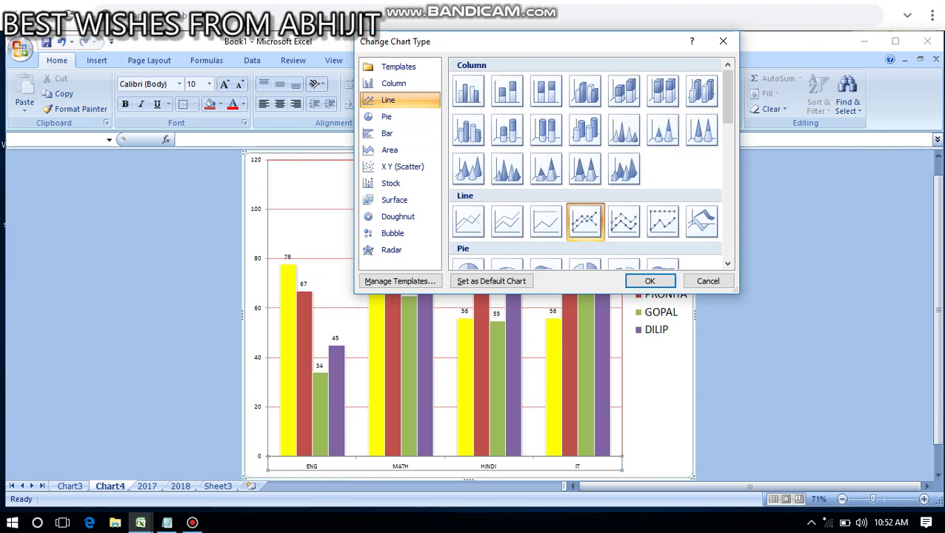
left_click(707, 281)
left_click(707, 281)
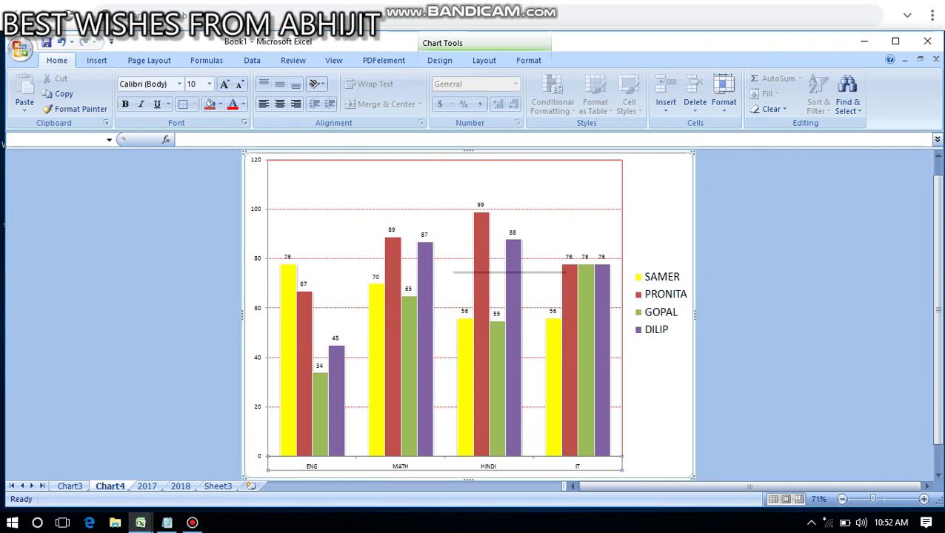
Step: Check the chart's source data range, legend entries and category axis labels
right_click(450, 176)
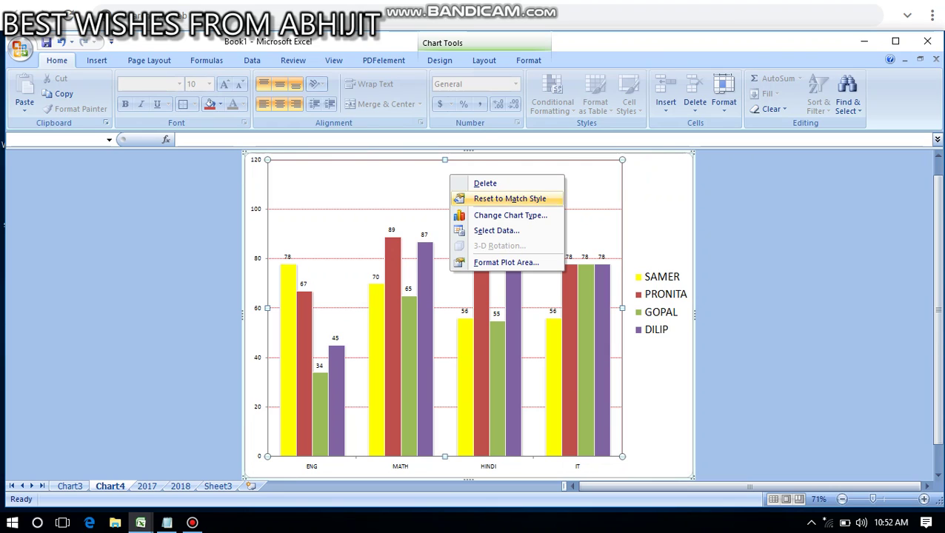
right_click(514, 329)
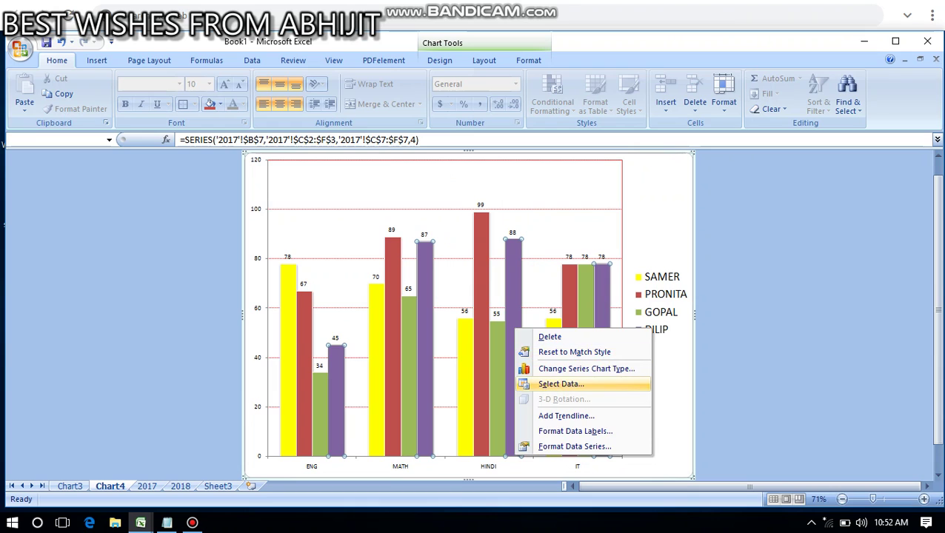
left_click(548, 383)
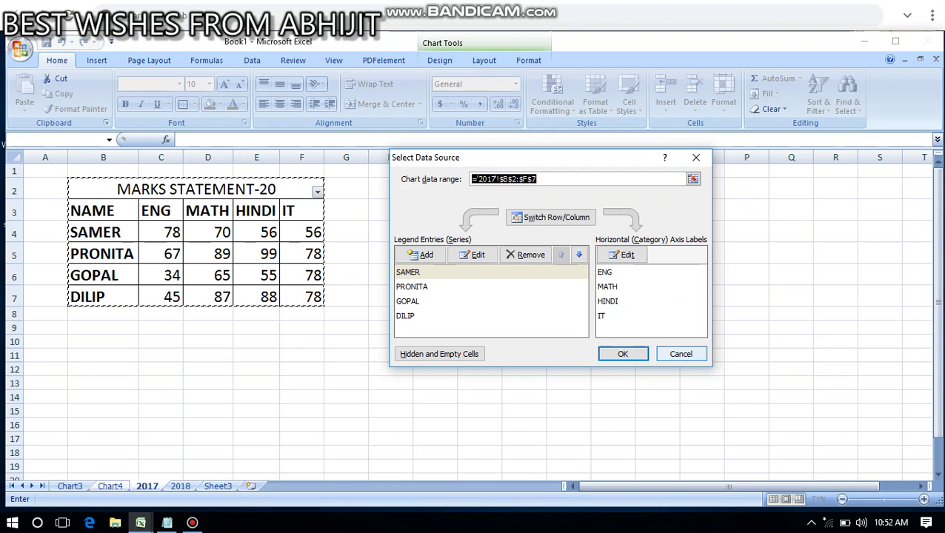
key("Return")
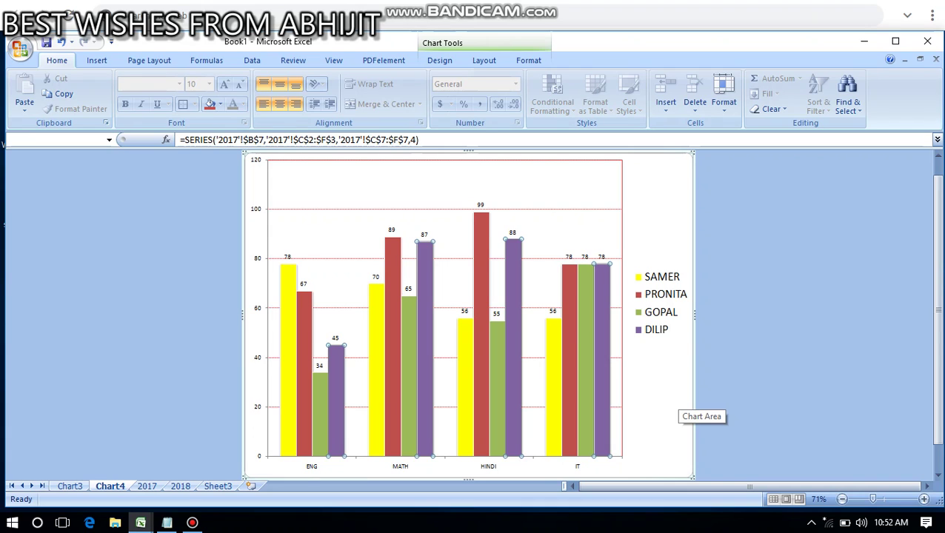
left_click(678, 397)
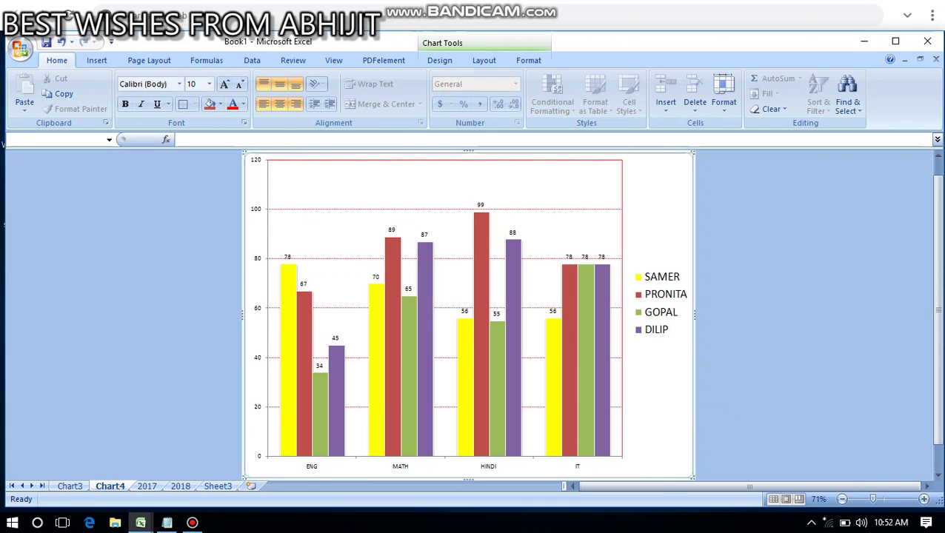
Step: Apply the multicoloured chart style with a black background and bevelled columns to the marks chart
left_click(616, 232)
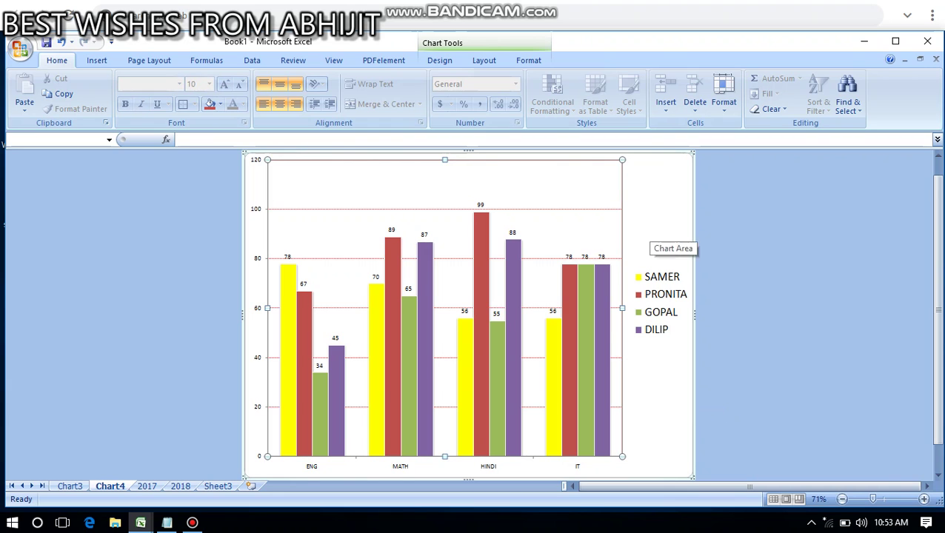
left_click(439, 60)
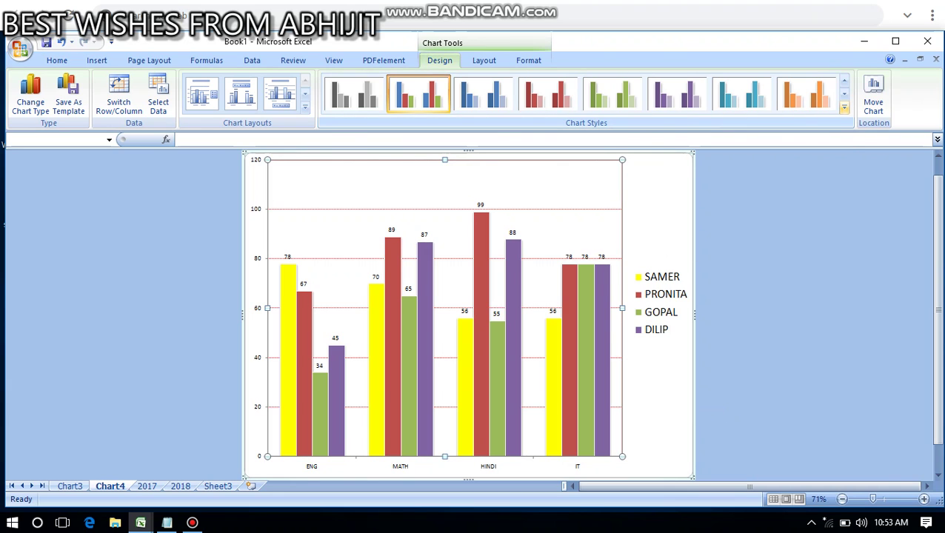
left_click(845, 112)
left_click(419, 287)
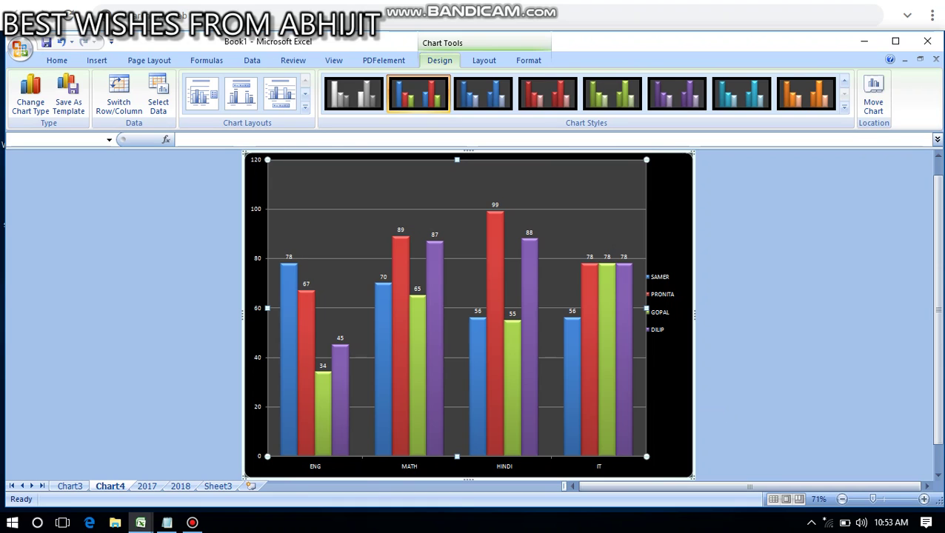
key("Escape")
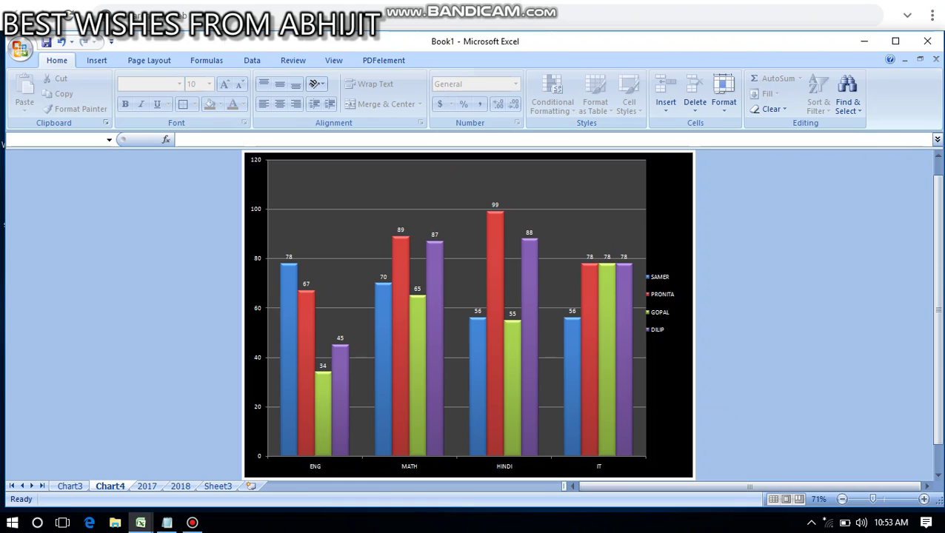